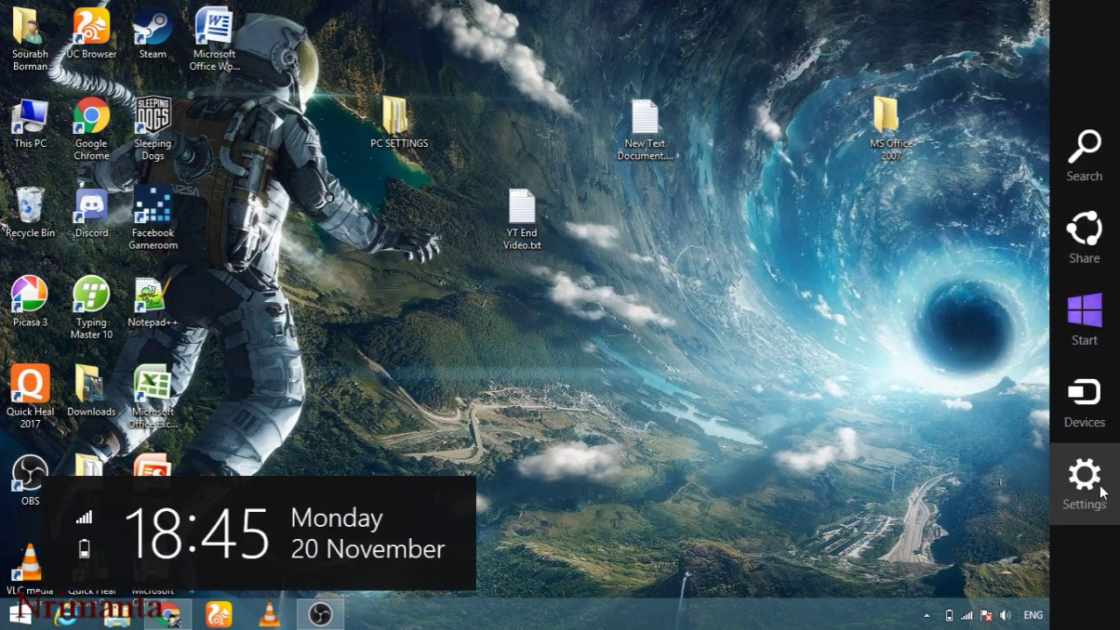
- Try to open Change PC settings from the Windows Settings charm
click(1023, 588)
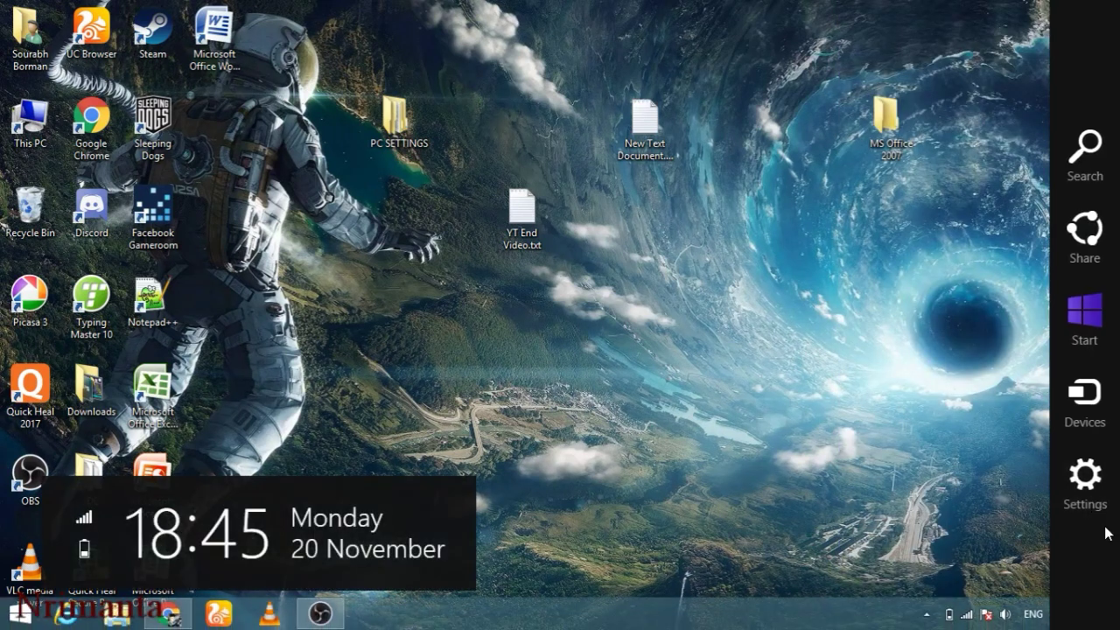
click(1085, 475)
click(498, 354)
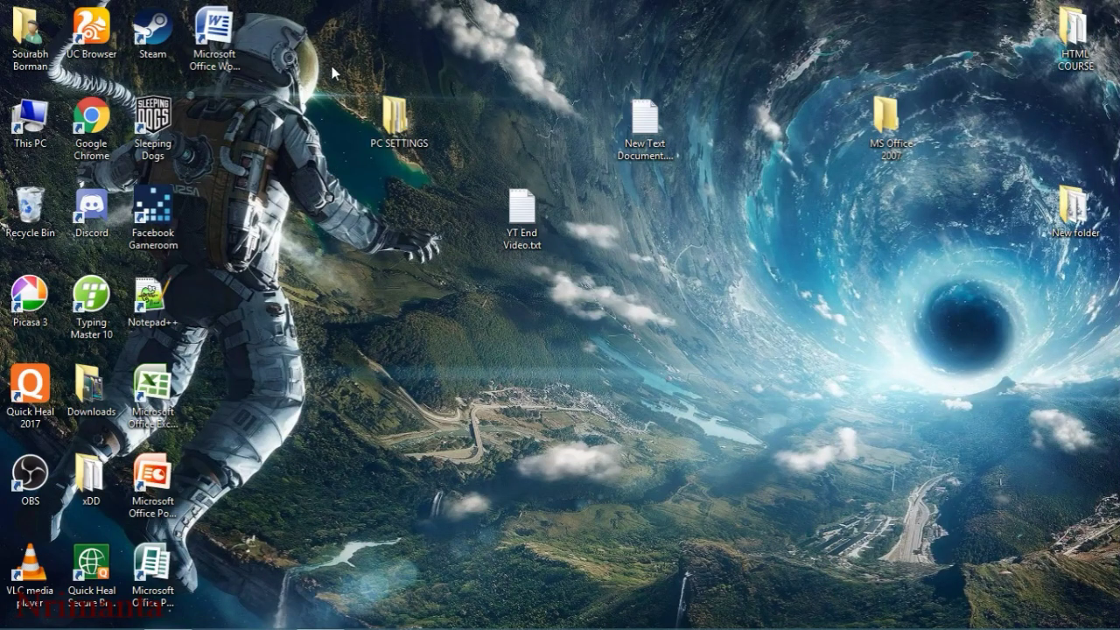
- Move the PC SETTINGS folder one grid place lower, beside YT End Video.txt, and refresh the desktop
drag(334, 58, 433, 139)
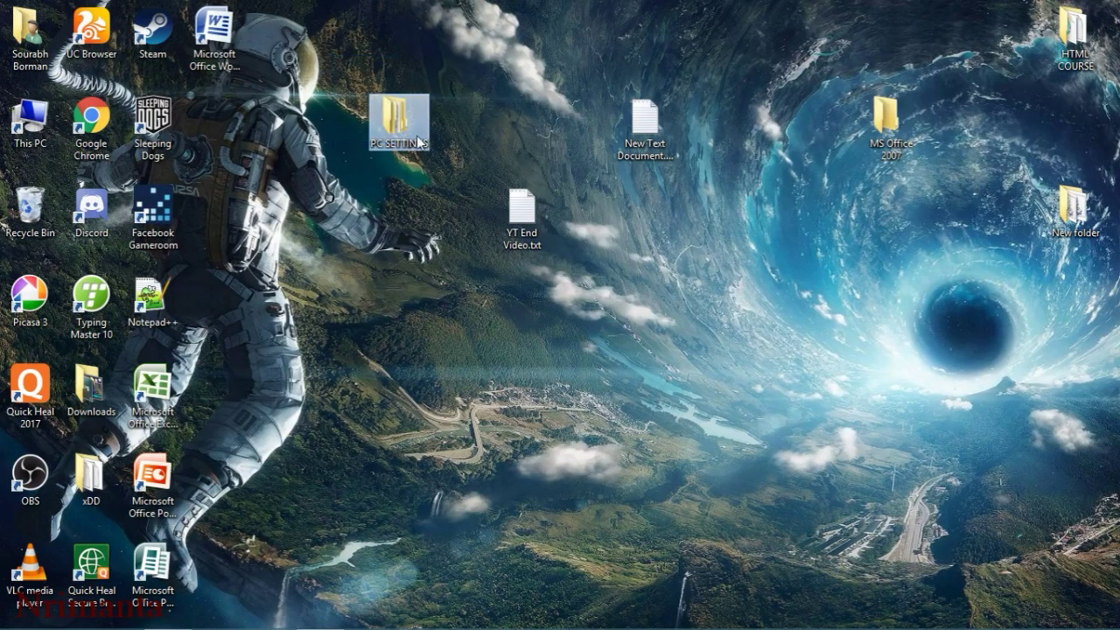
drag(381, 183, 539, 356)
drag(419, 279, 444, 217)
right_click(377, 278)
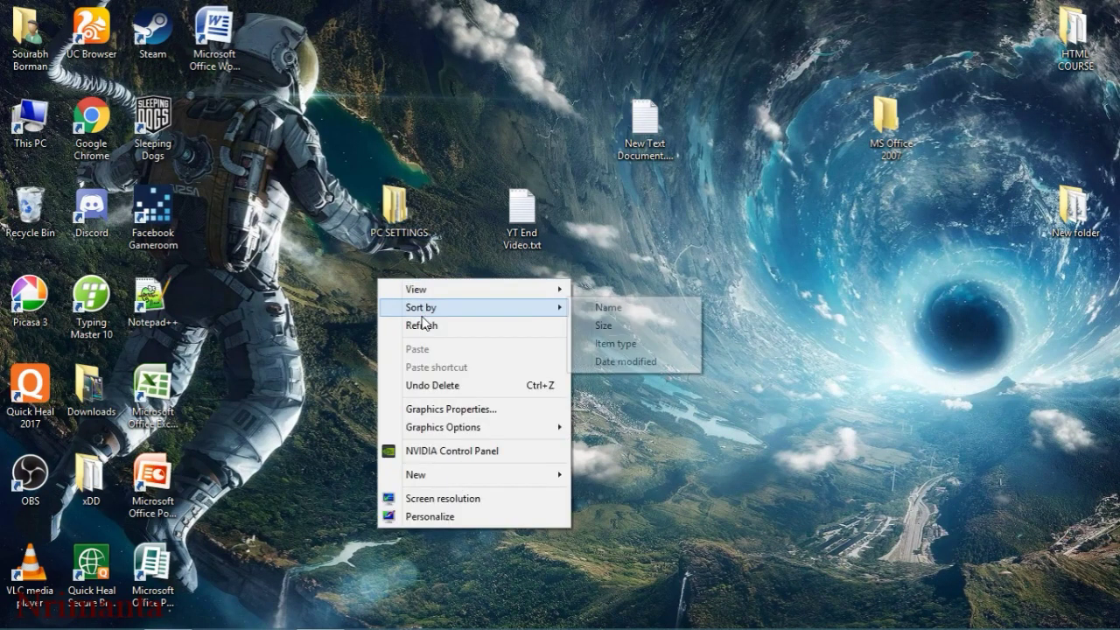
click(416, 323)
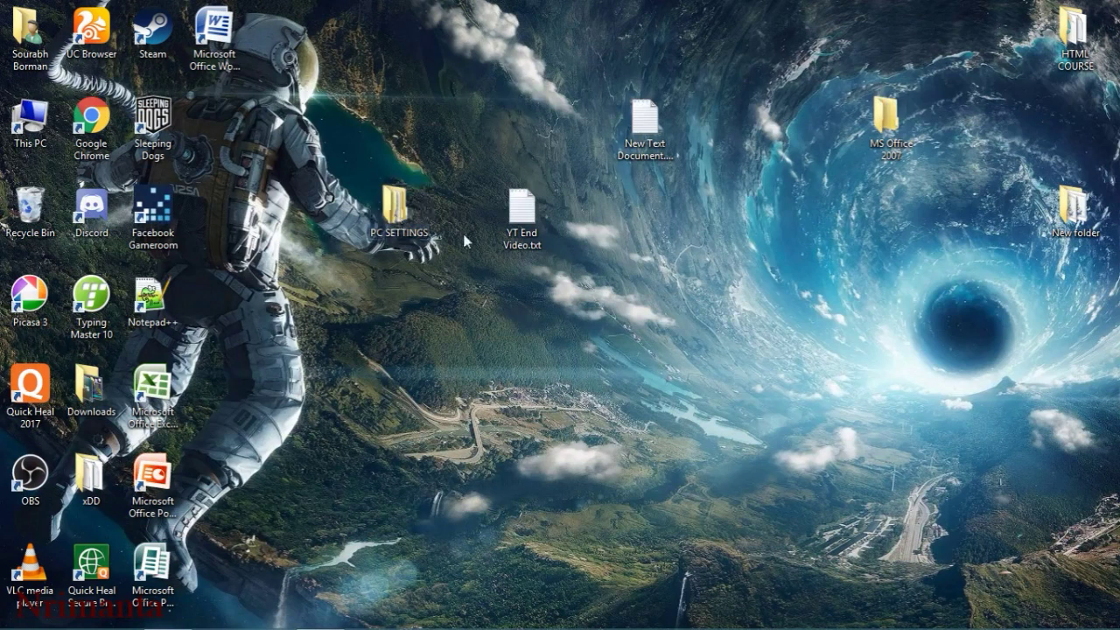
- Extract PC_settings.zip from the desktop's PC SETTINGS folder into its own PC_settings subfolder
double_click(407, 230)
click(560, 207)
right_click(603, 200)
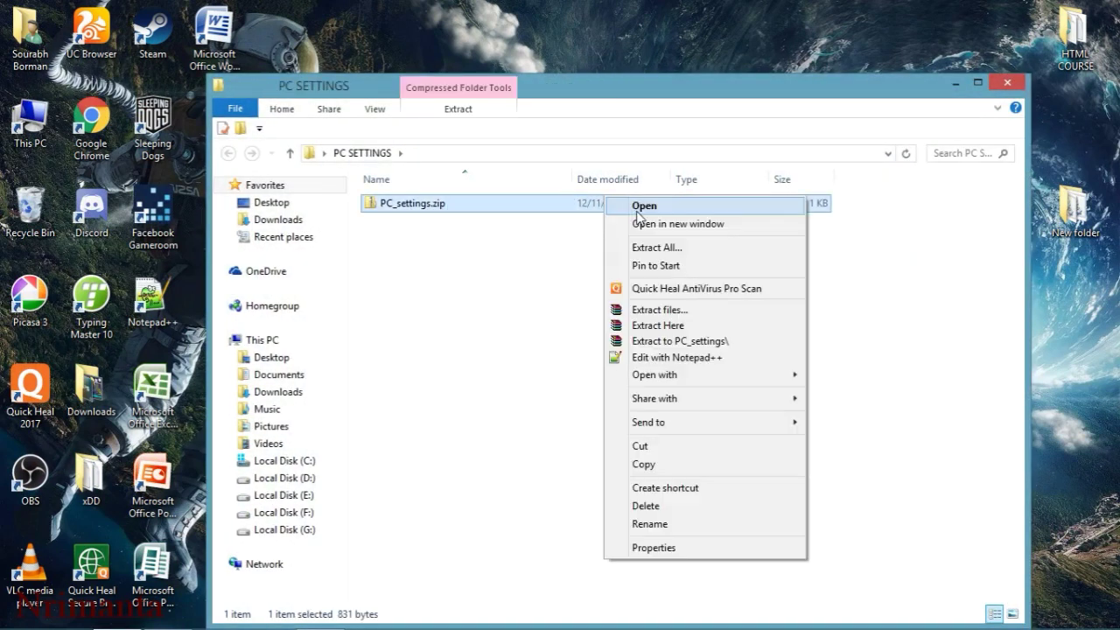
click(677, 341)
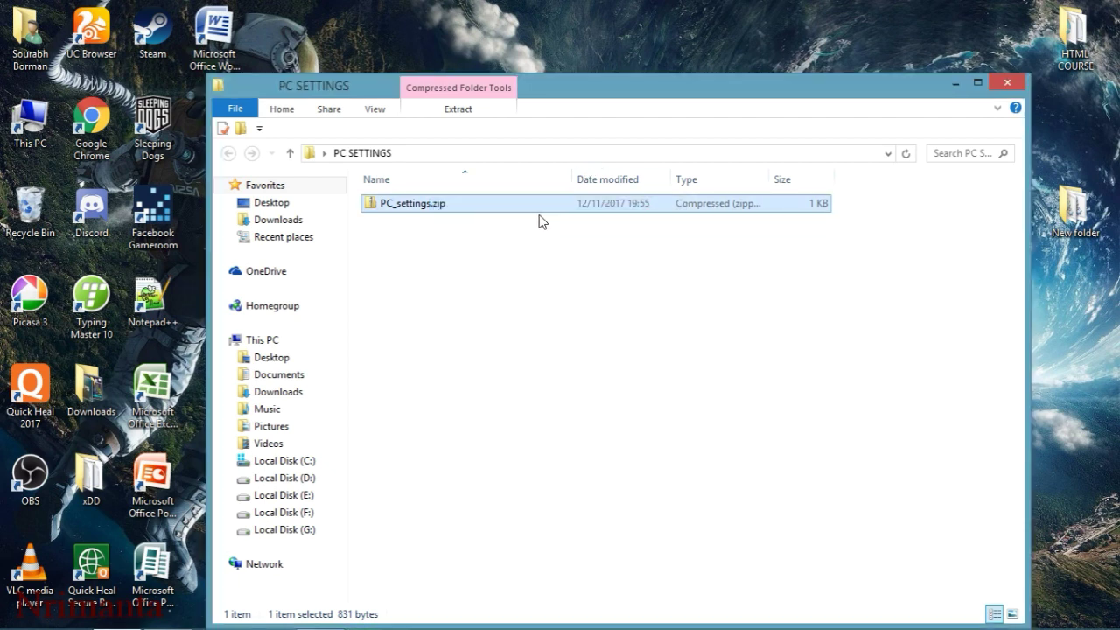
drag(596, 84, 449, 81)
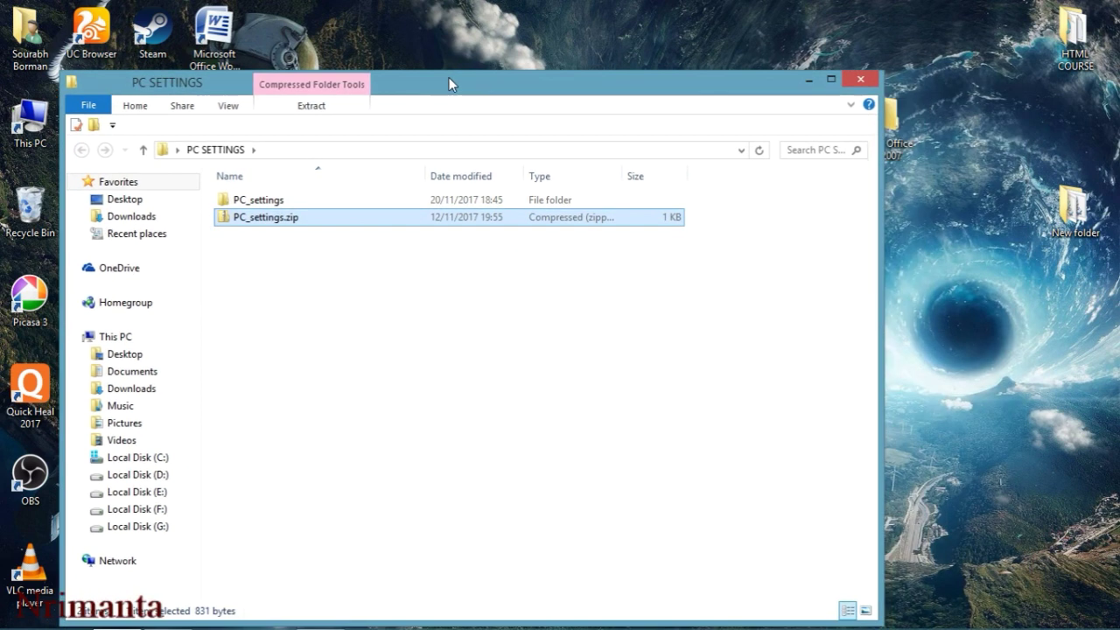
- Copy the Immersive Control Panel shortcut from the extracted PC_settings folder and close the folder window
double_click(341, 201)
click(342, 212)
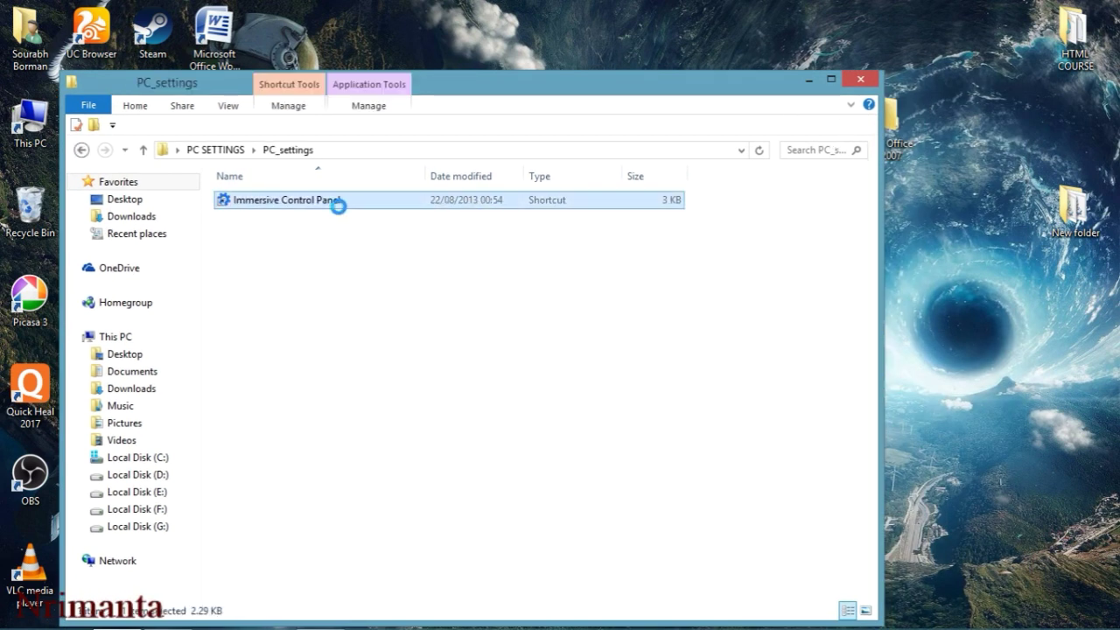
right_click(338, 205)
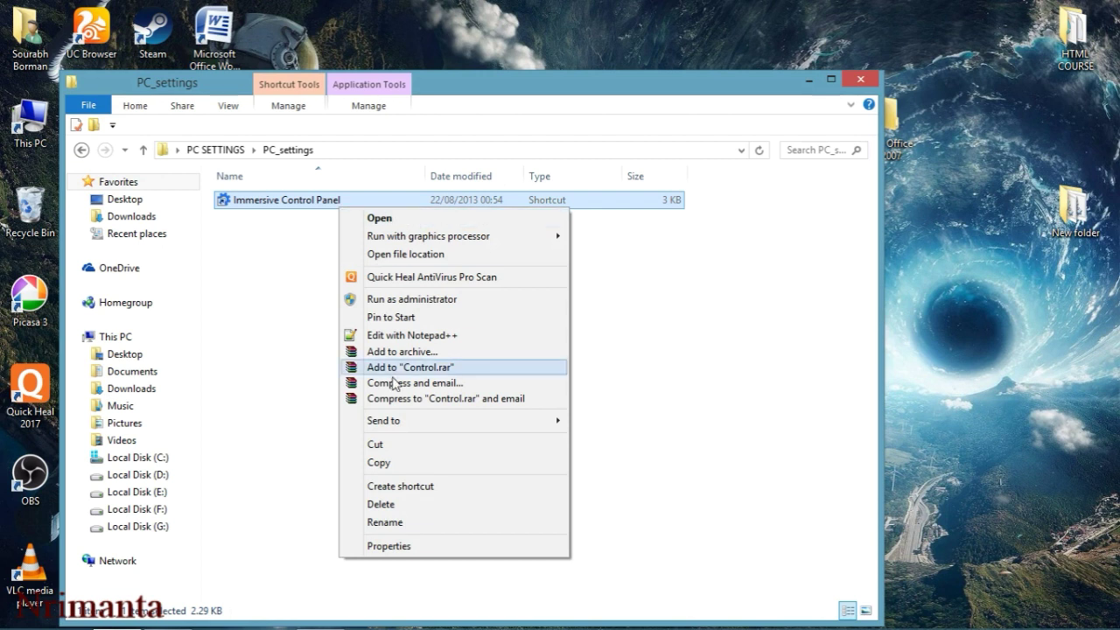
click(402, 463)
click(859, 81)
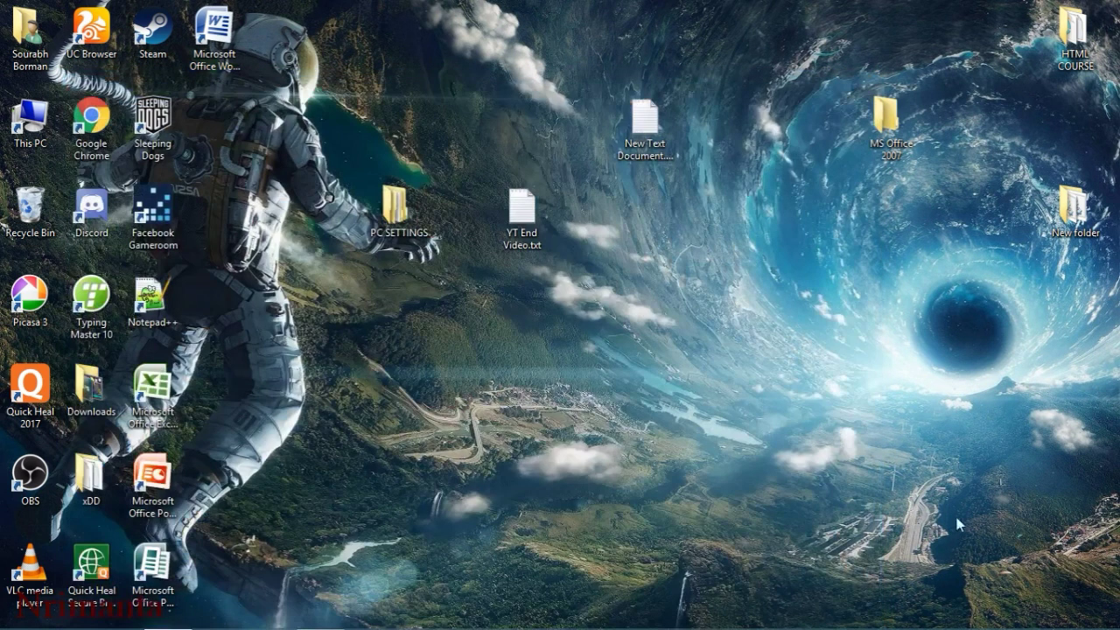
- Retry Change PC settings from the Settings charm on the desktop and dismiss the pane
mouse_move(1118, 629)
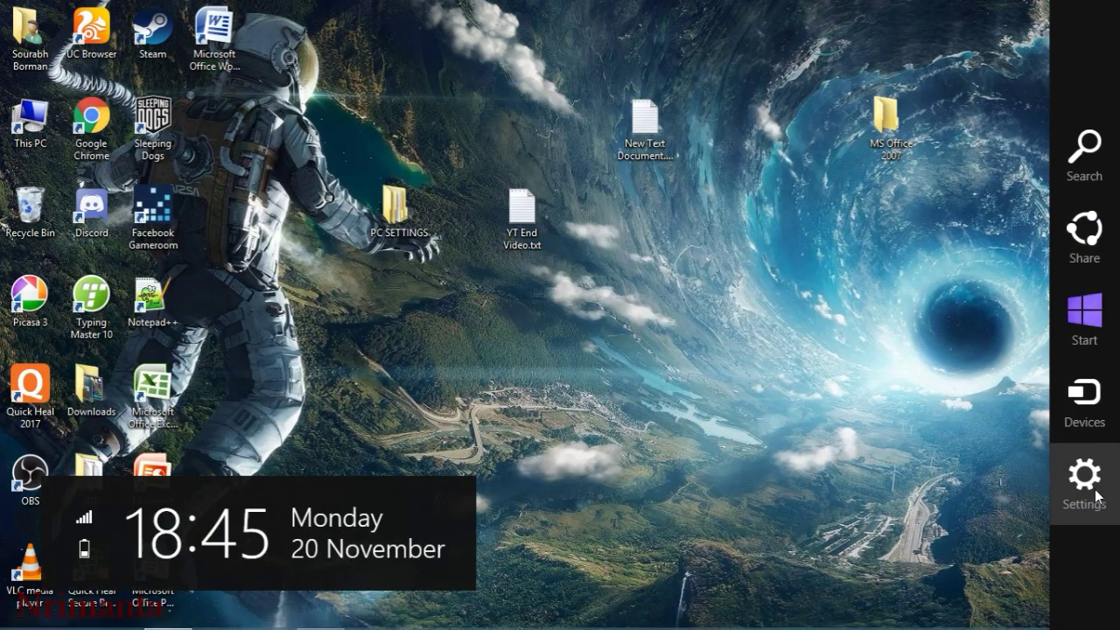
click(1083, 475)
key(Escape)
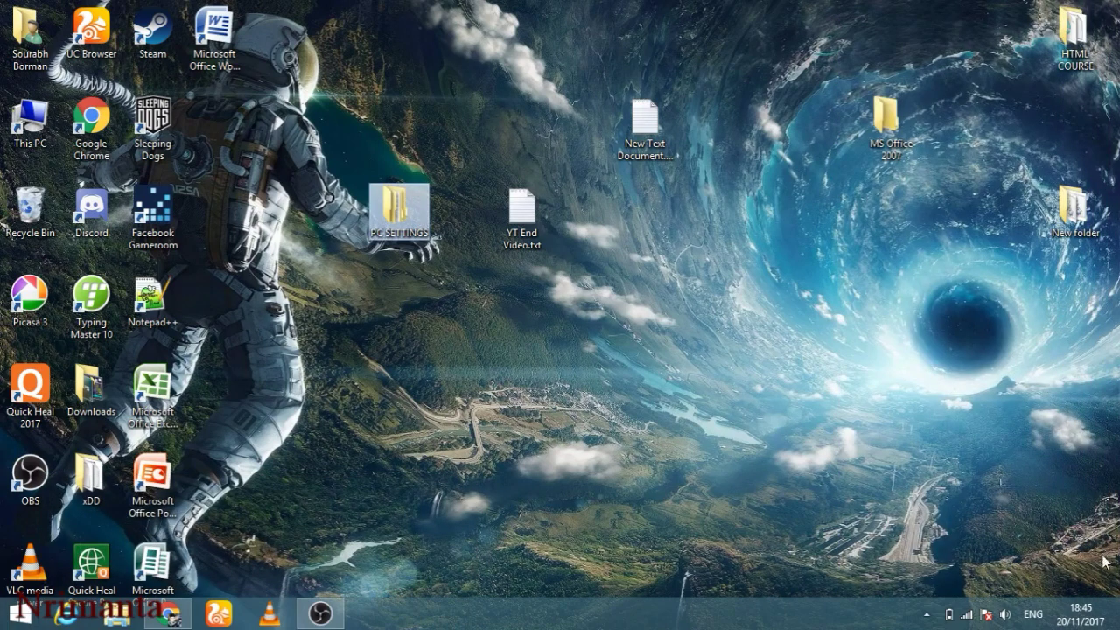
click(1083, 475)
key(Escape)
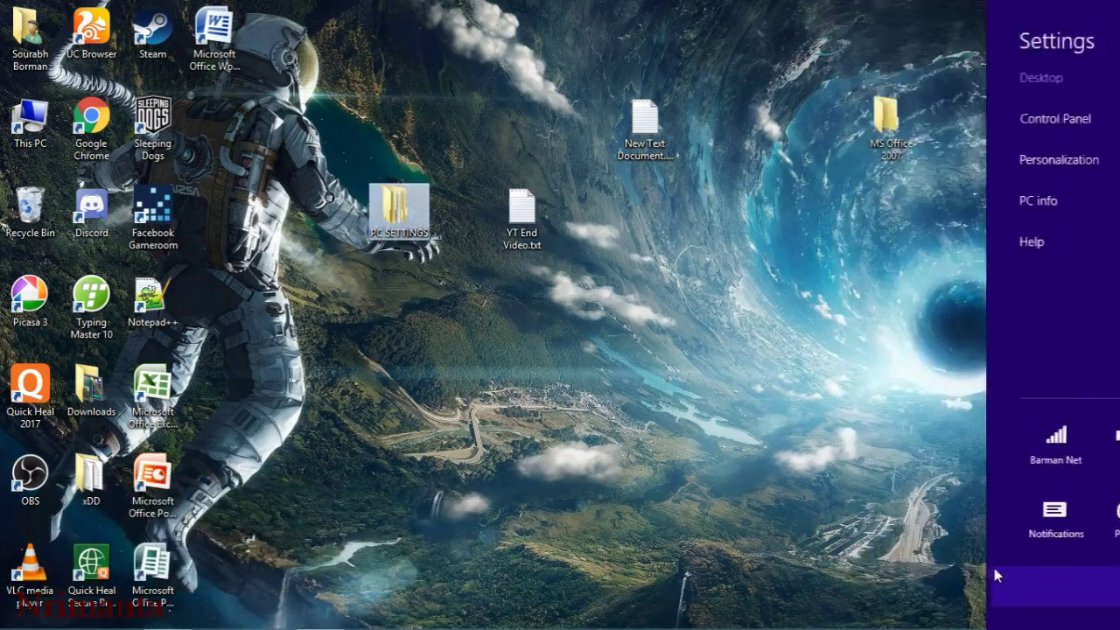
- Open a maximized This PC window and go to C:\ProgramData\Microsoft\Windows\Start Menu\Programs
double_click(55, 122)
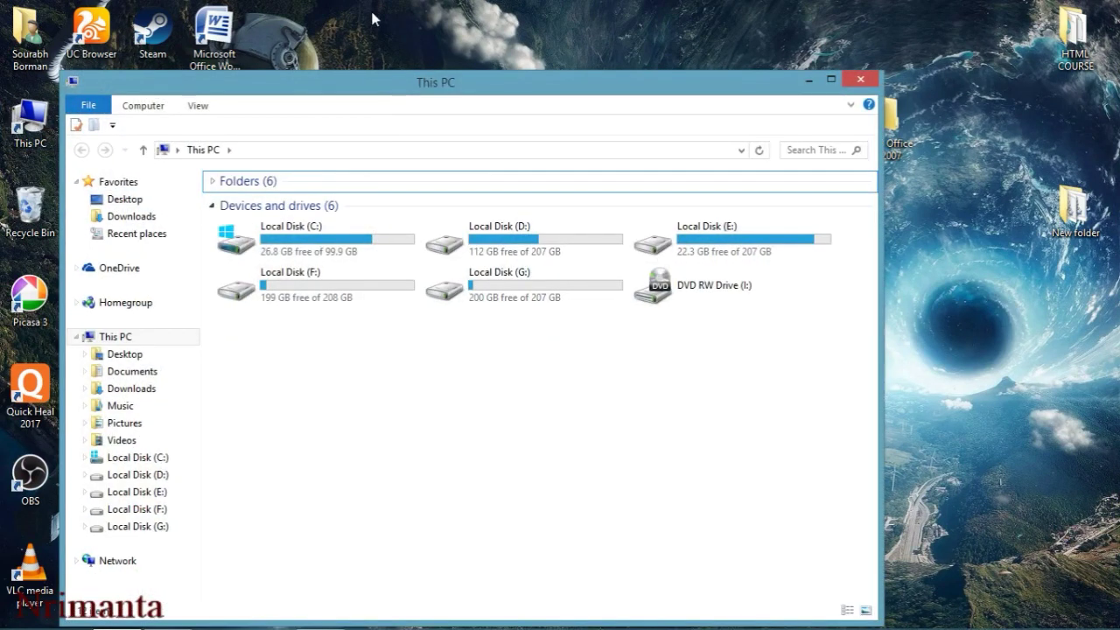
double_click(385, 81)
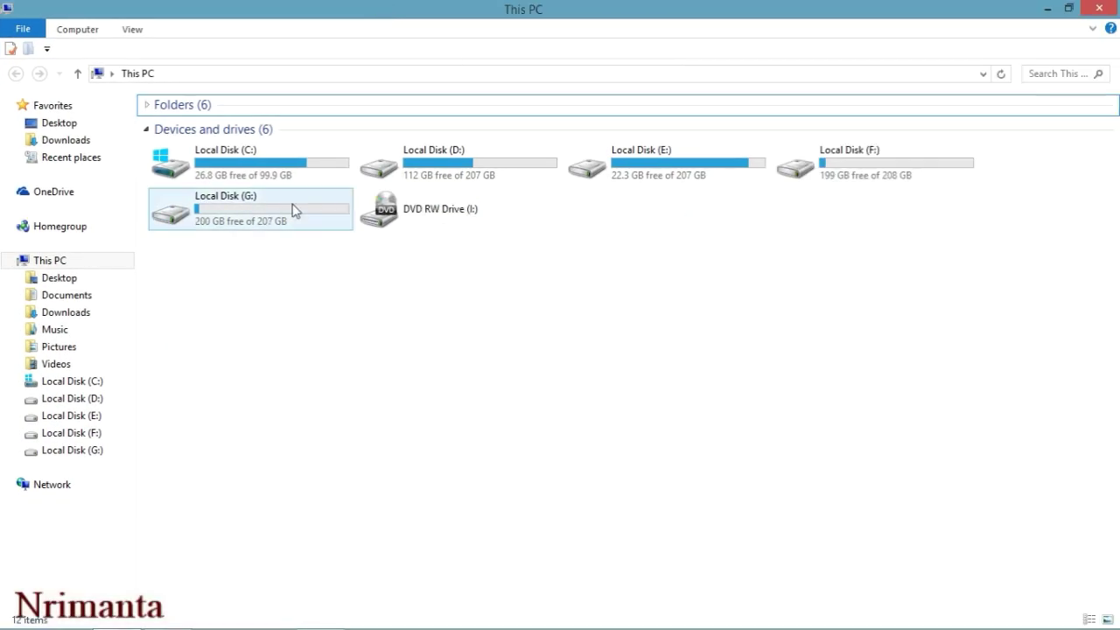
double_click(274, 166)
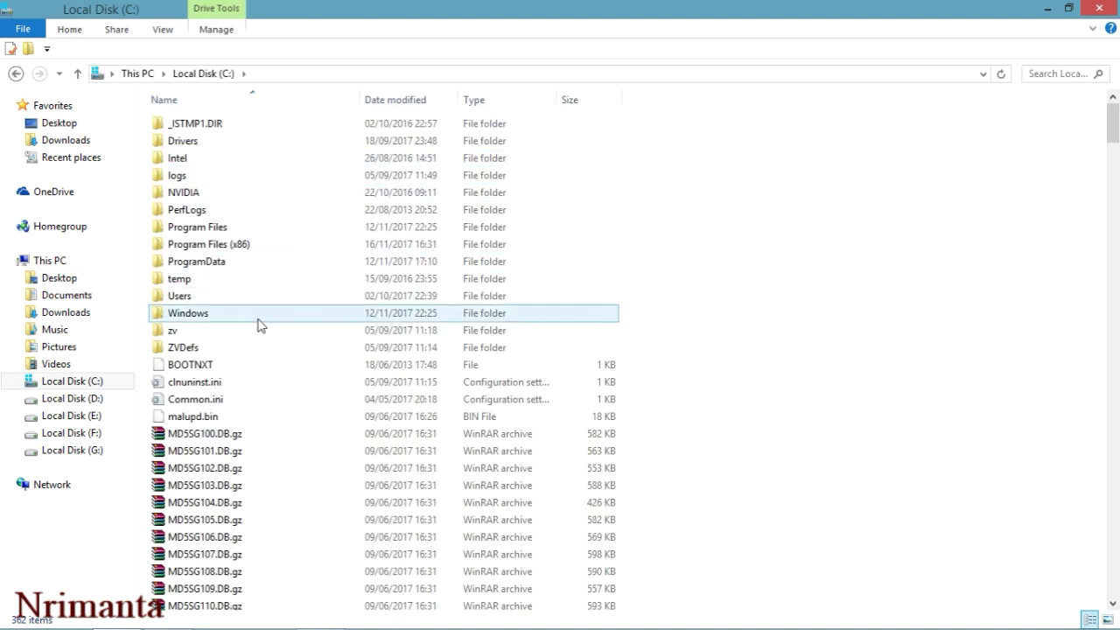
double_click(250, 273)
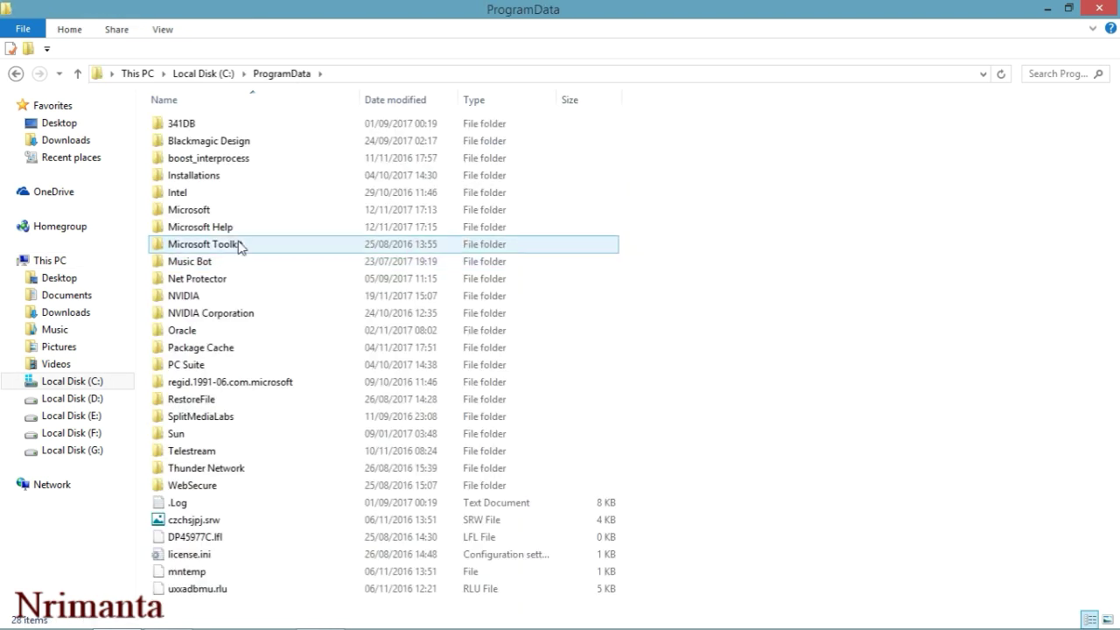
double_click(238, 212)
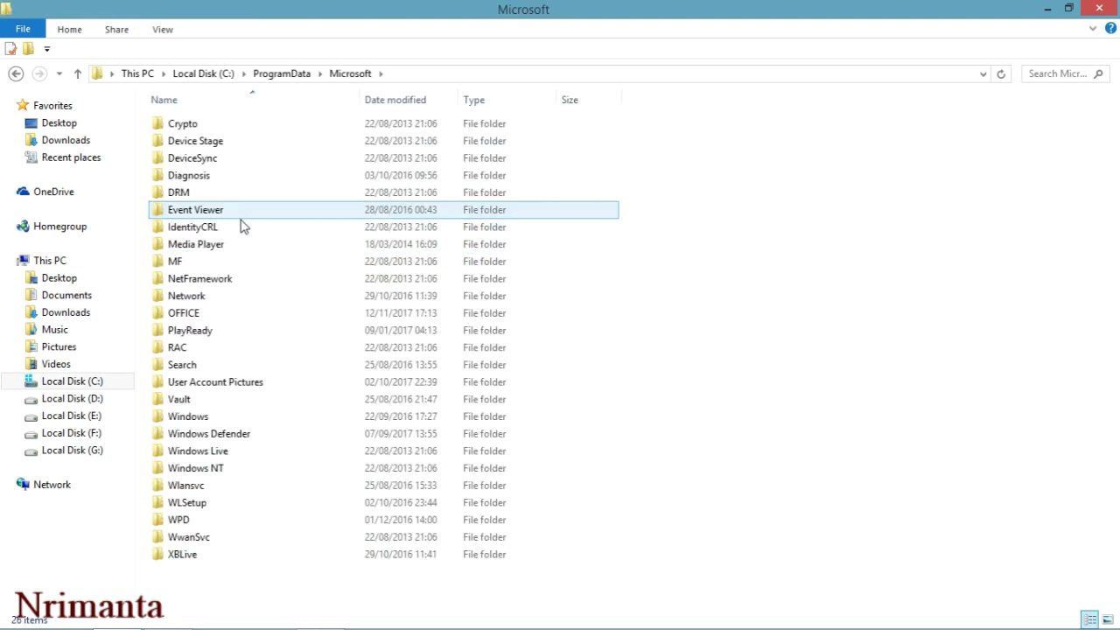
double_click(222, 417)
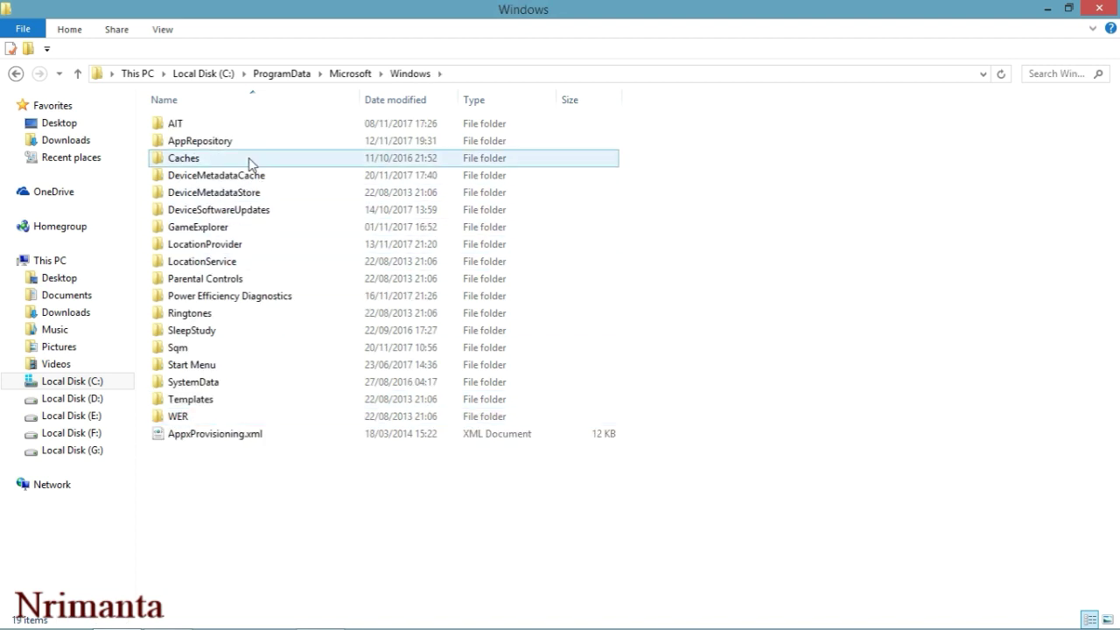
double_click(219, 366)
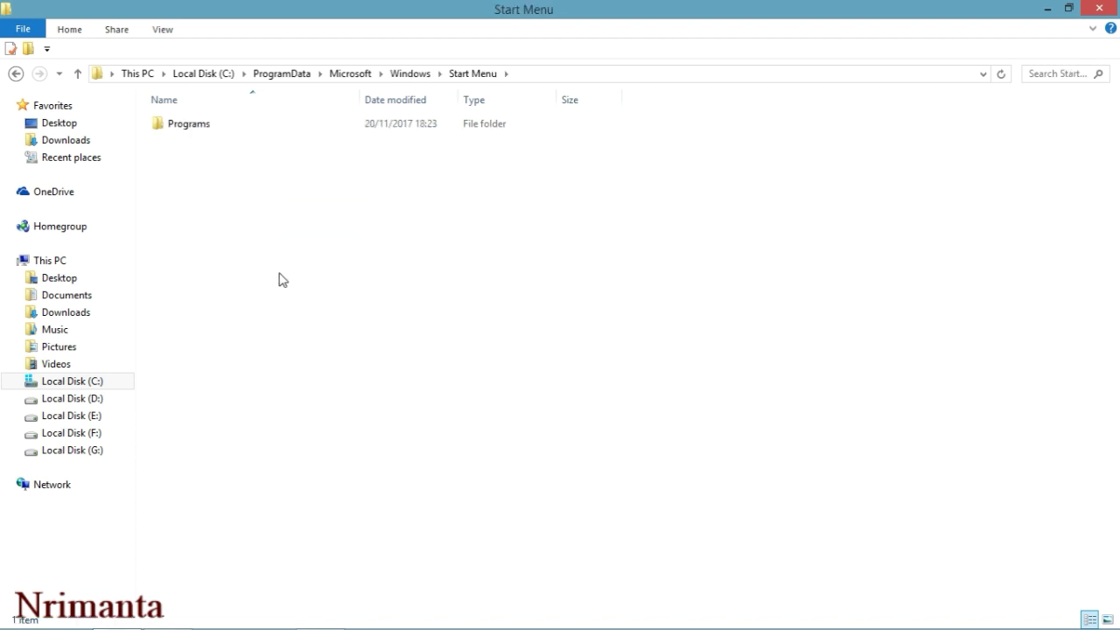
double_click(217, 135)
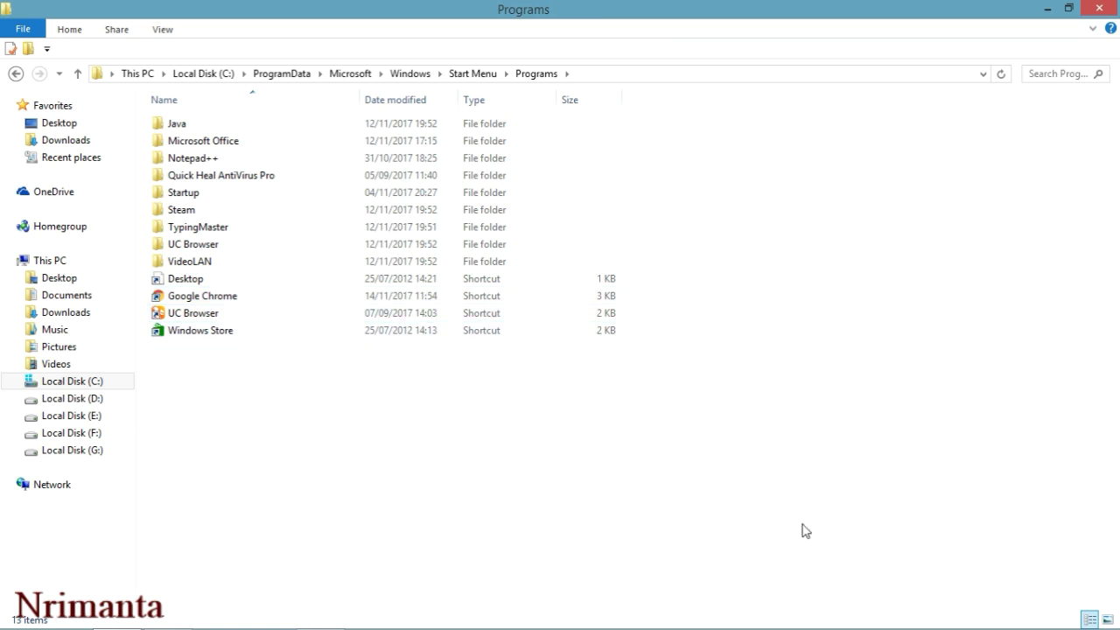
- View the Change PC settings entry in the Settings charm over the Programs folder and dismiss the pane
mouse_move(1119, 626)
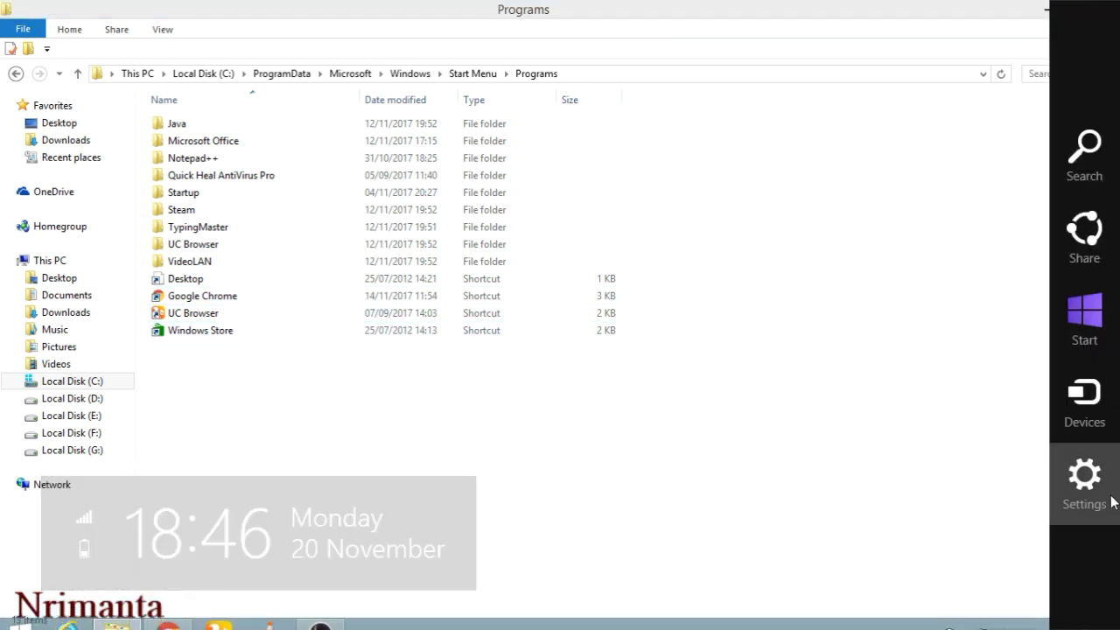
click(1091, 477)
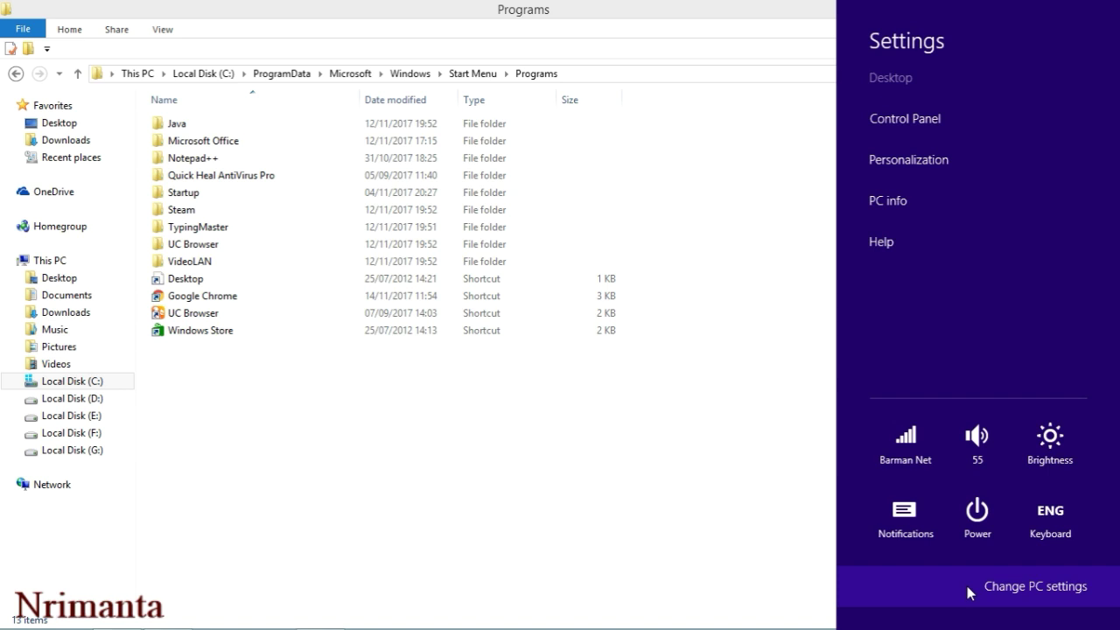
click(720, 472)
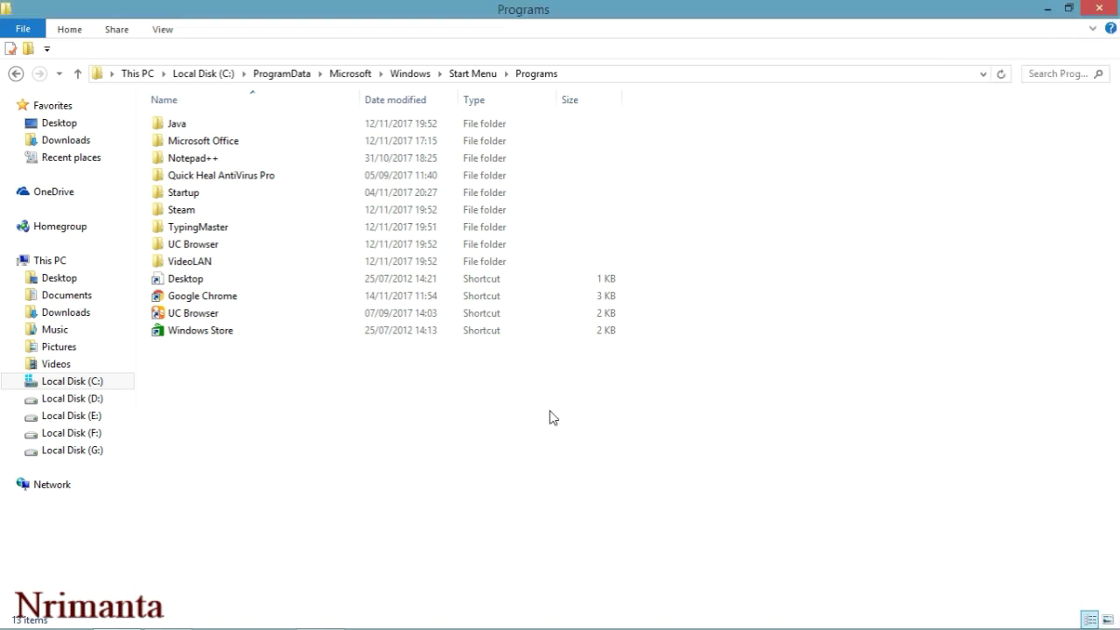
- Open the Start Menu\Programs folder with the ProgramData path in the Run dialog, reposition its window and close it
mouse_move(17, 620)
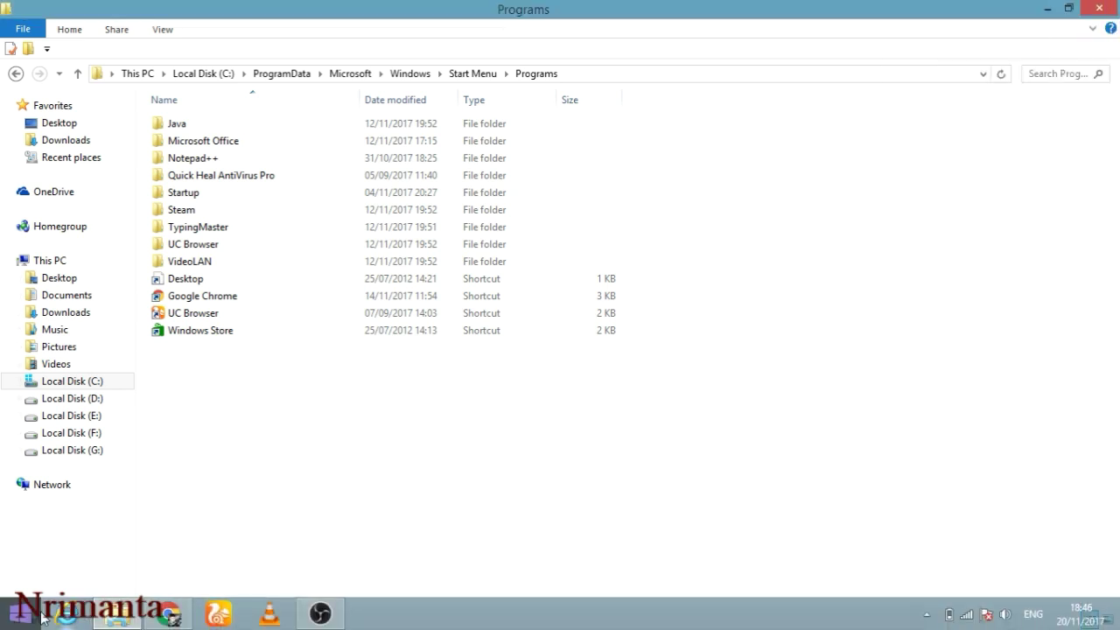
right_click(6, 618)
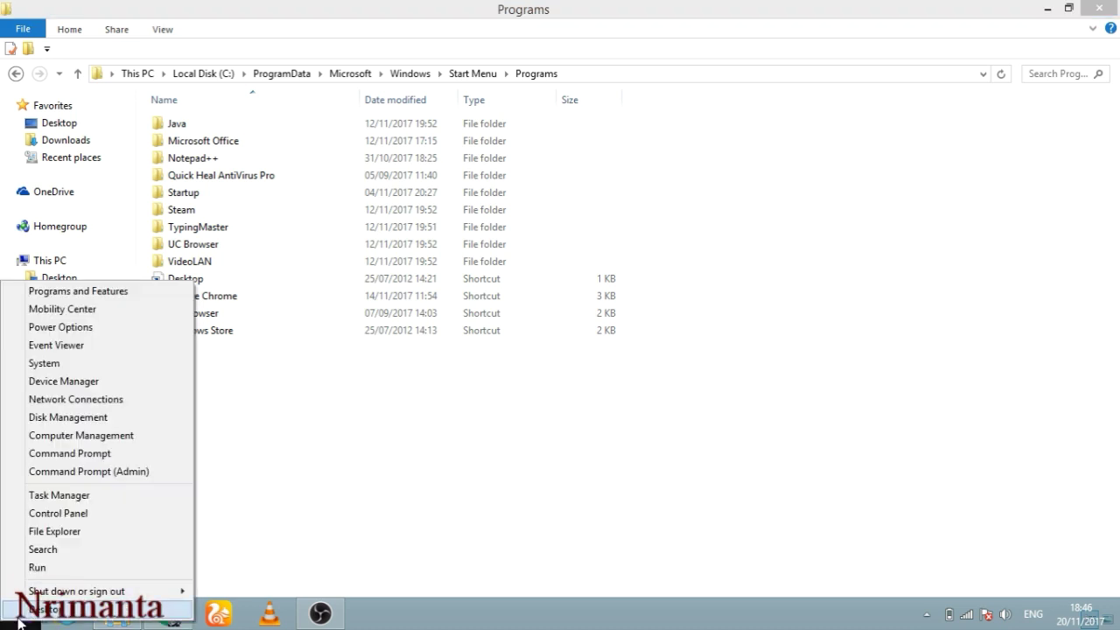
click(50, 569)
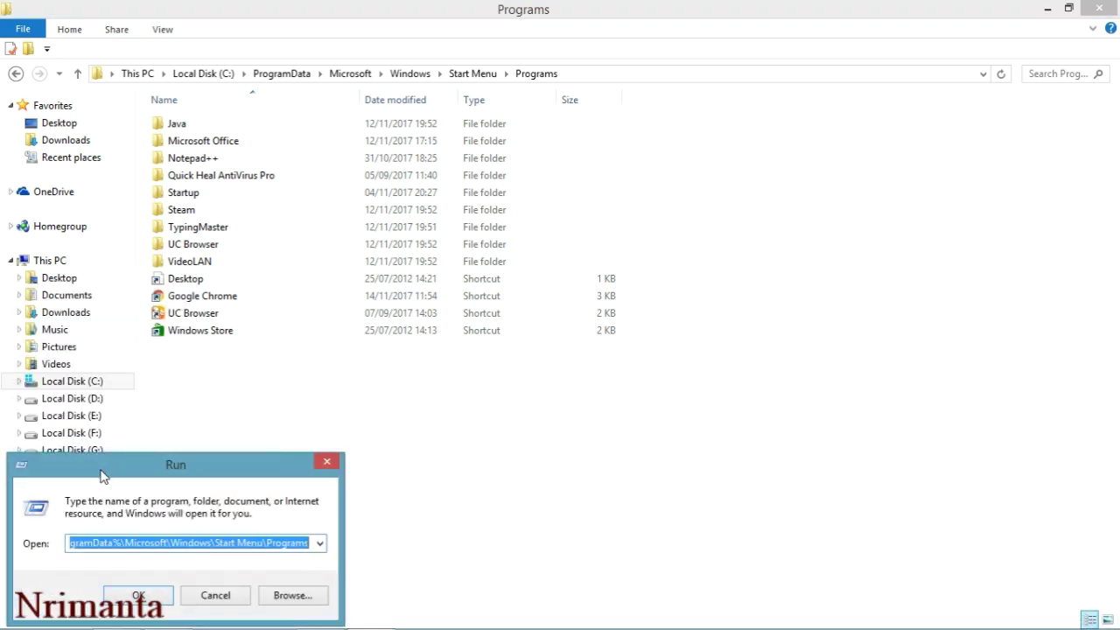
drag(124, 540, 160, 540)
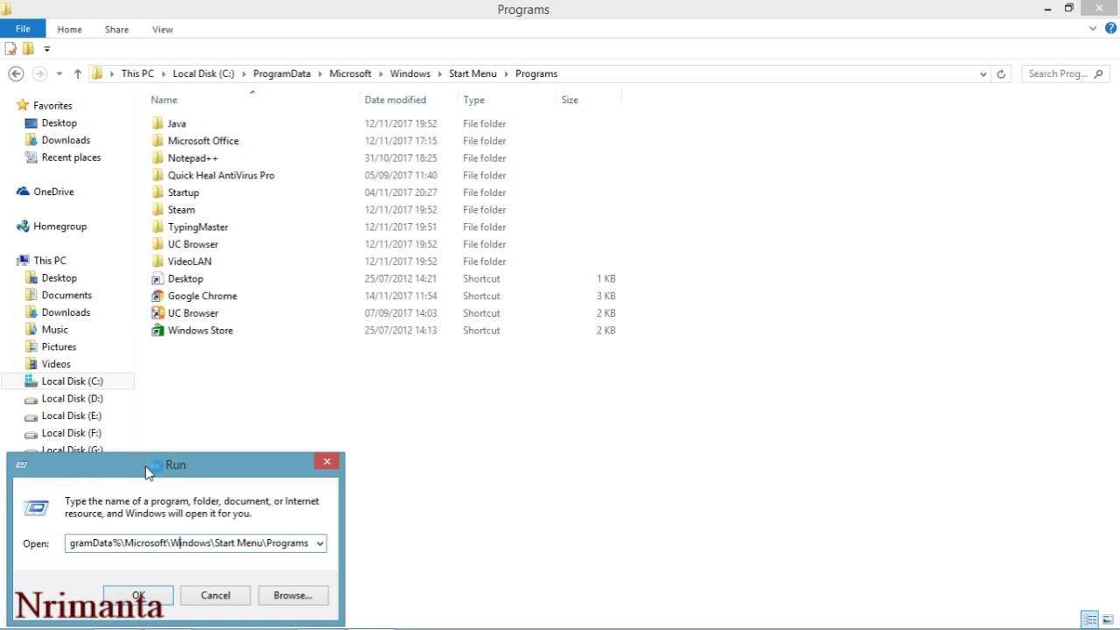
click(138, 596)
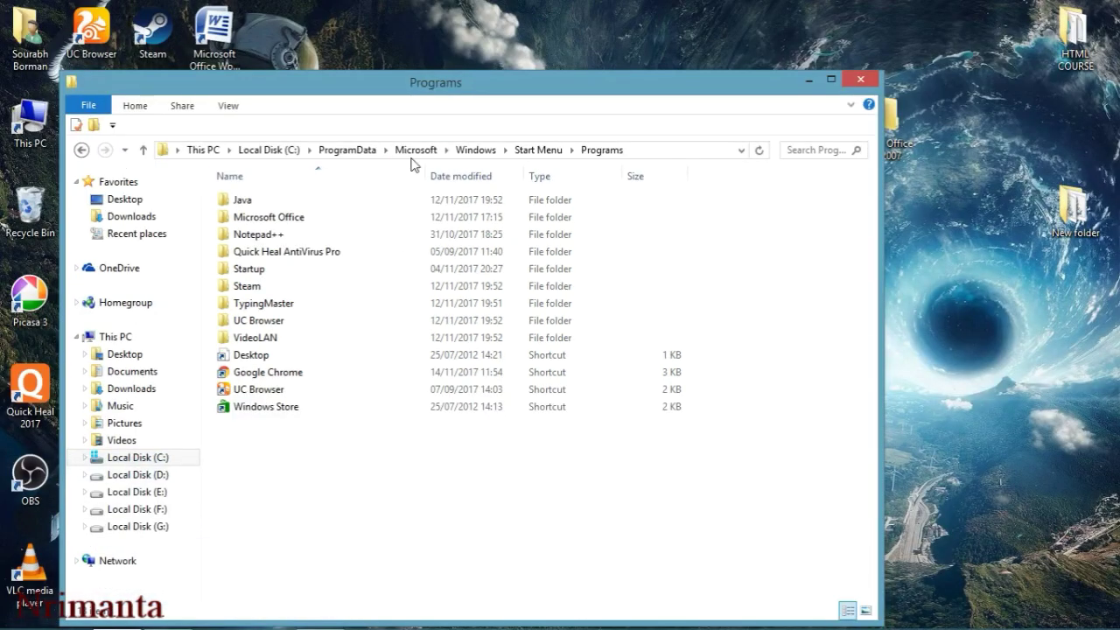
drag(386, 96, 520, 62)
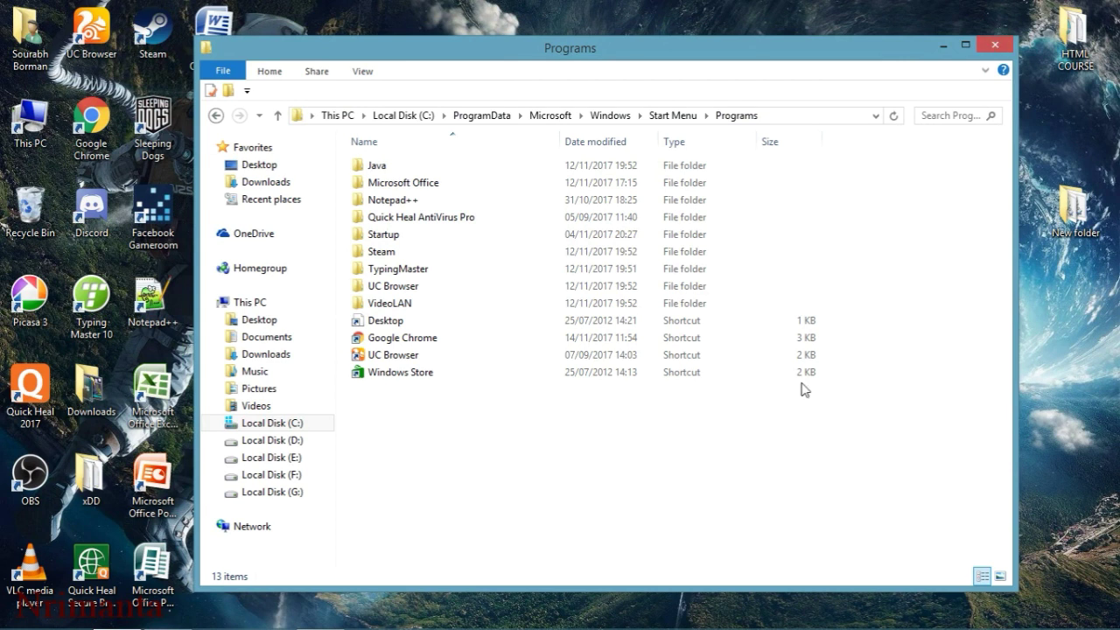
click(998, 44)
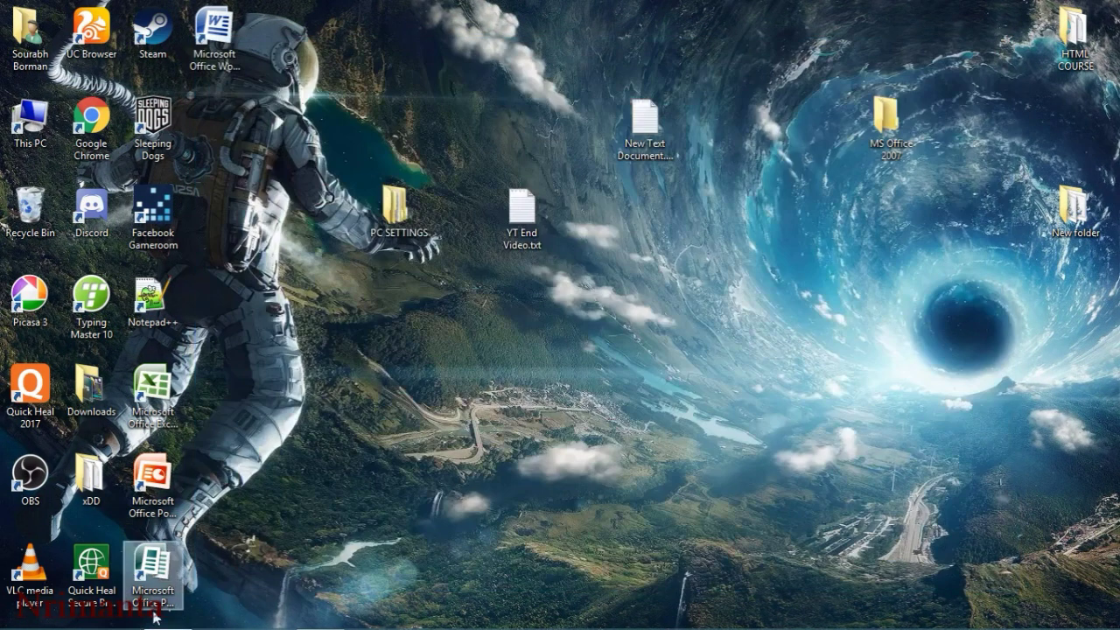
- Open a This PC window and the ProgramData Start Menu\Programs folder through the Run dialog, and maximize the Programs window
mouse_move(117, 623)
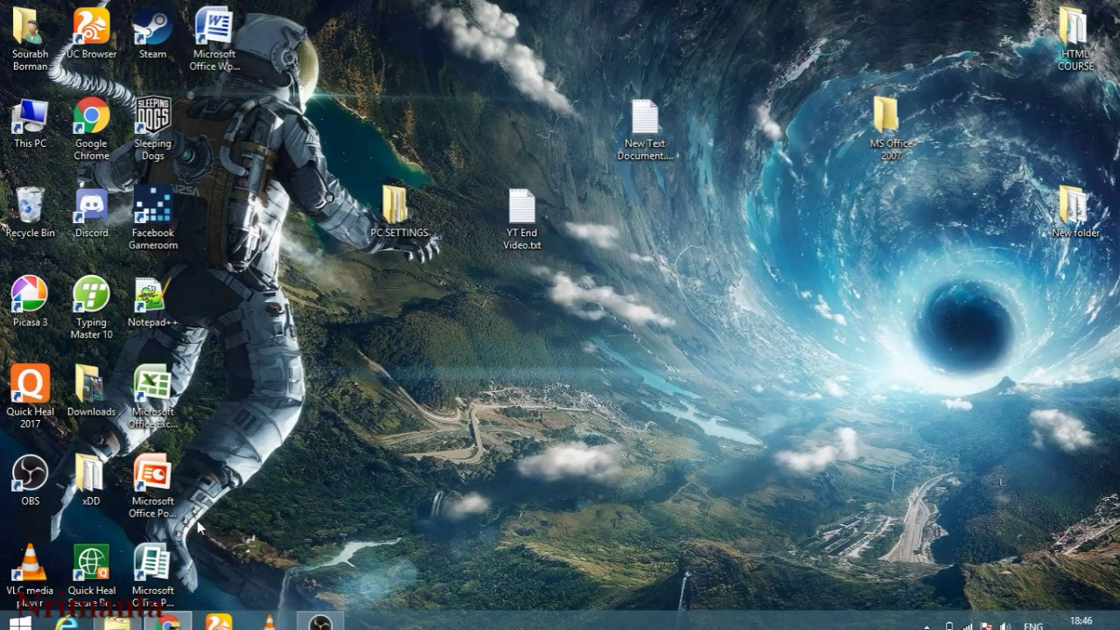
key(super+e)
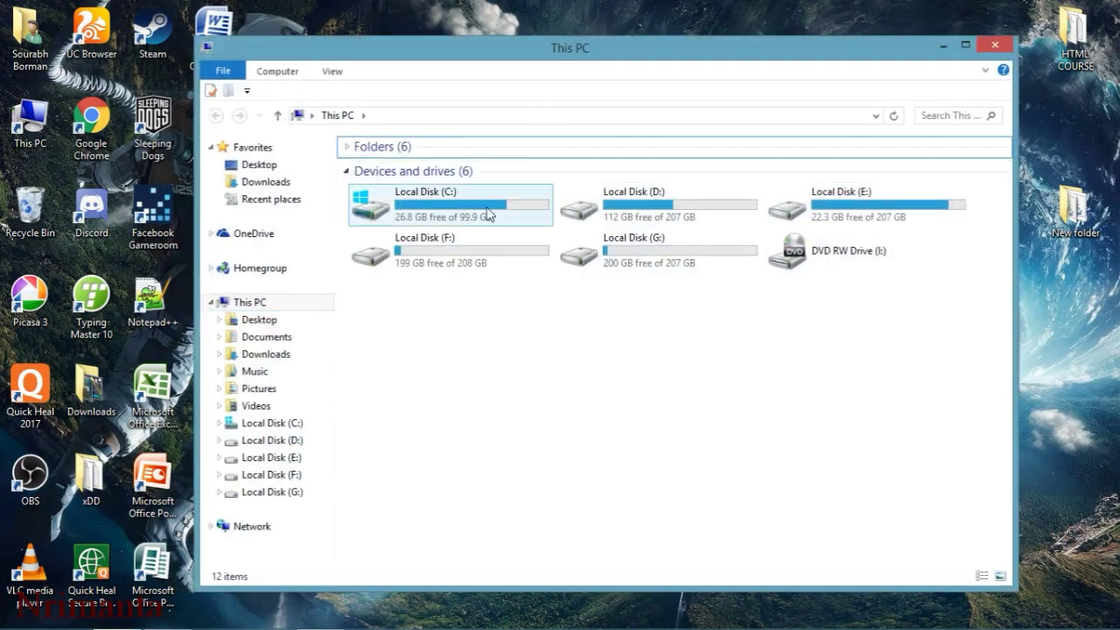
key(super+x)
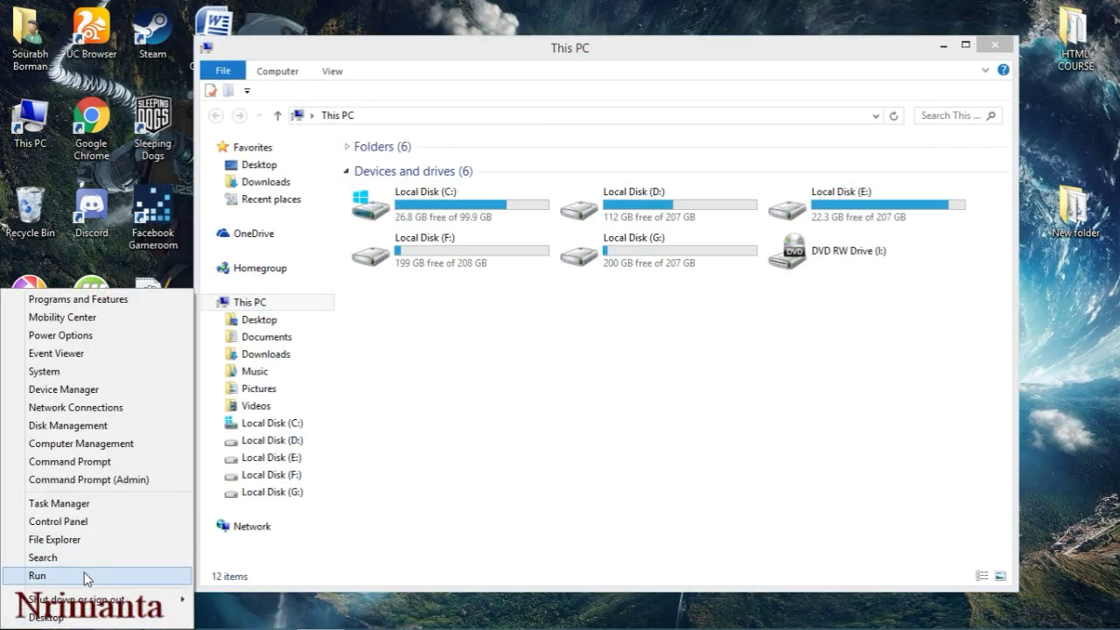
click(88, 577)
click(149, 595)
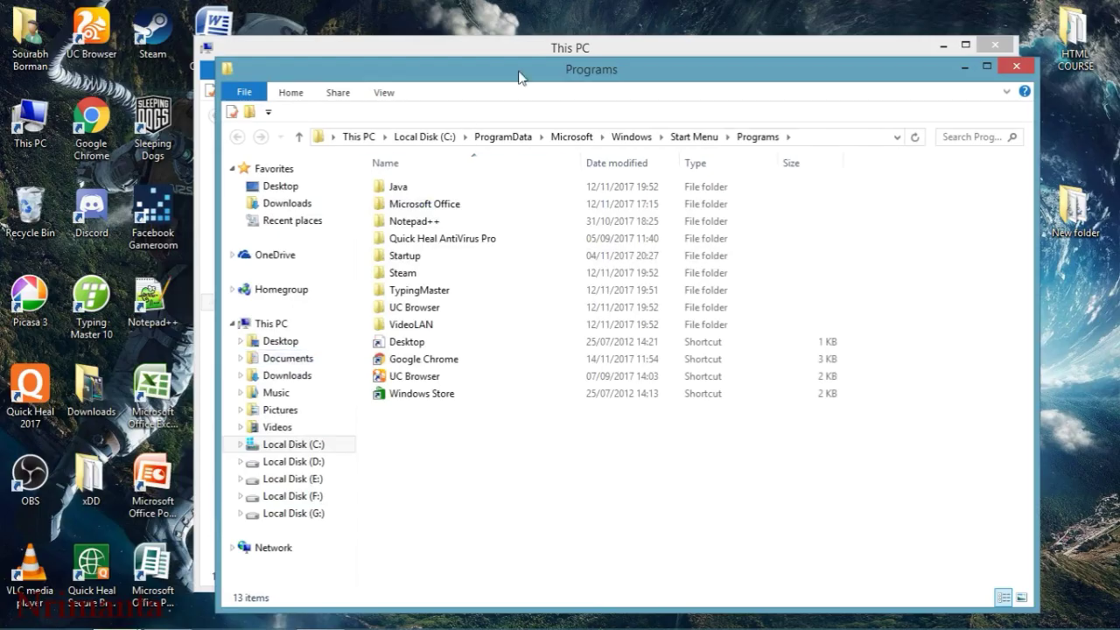
double_click(586, 75)
- View the Settings charm over the Programs folder
right_click(251, 353)
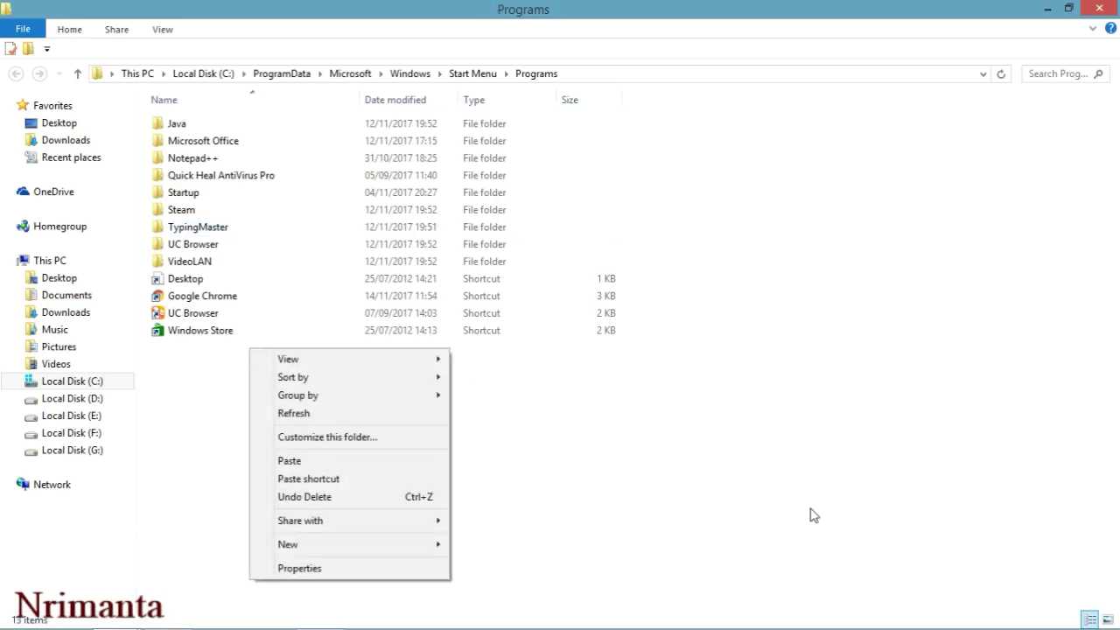
click(827, 516)
mouse_move(1116, 623)
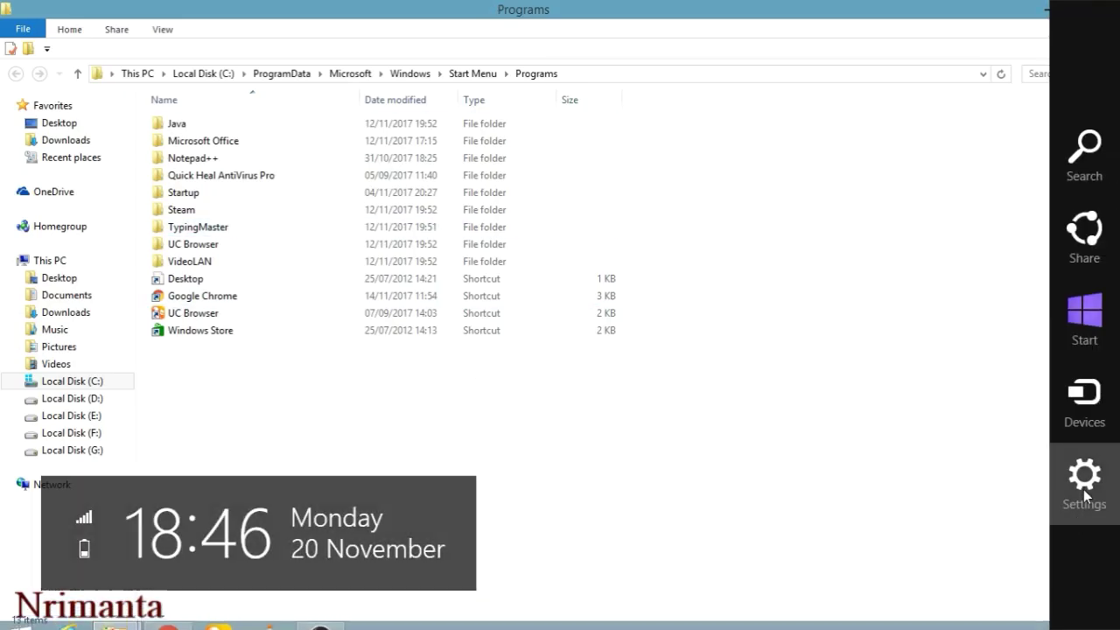
click(1079, 486)
- Paste the copied Immersive Control Panel shortcut into the Start Menu\Programs folder and clear the selection
right_click(674, 490)
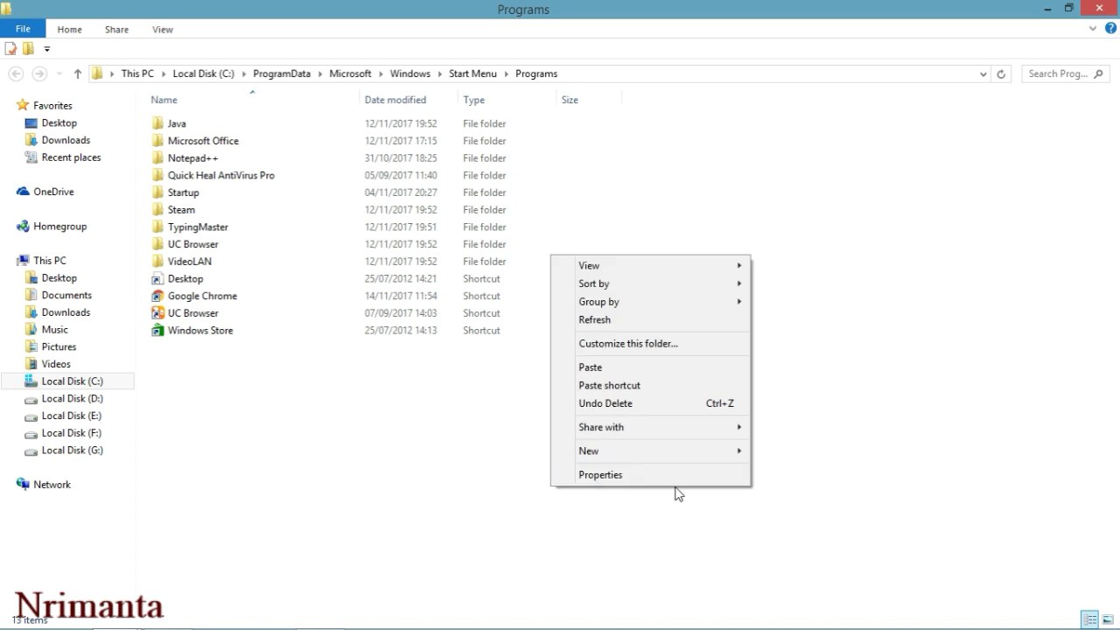
click(612, 377)
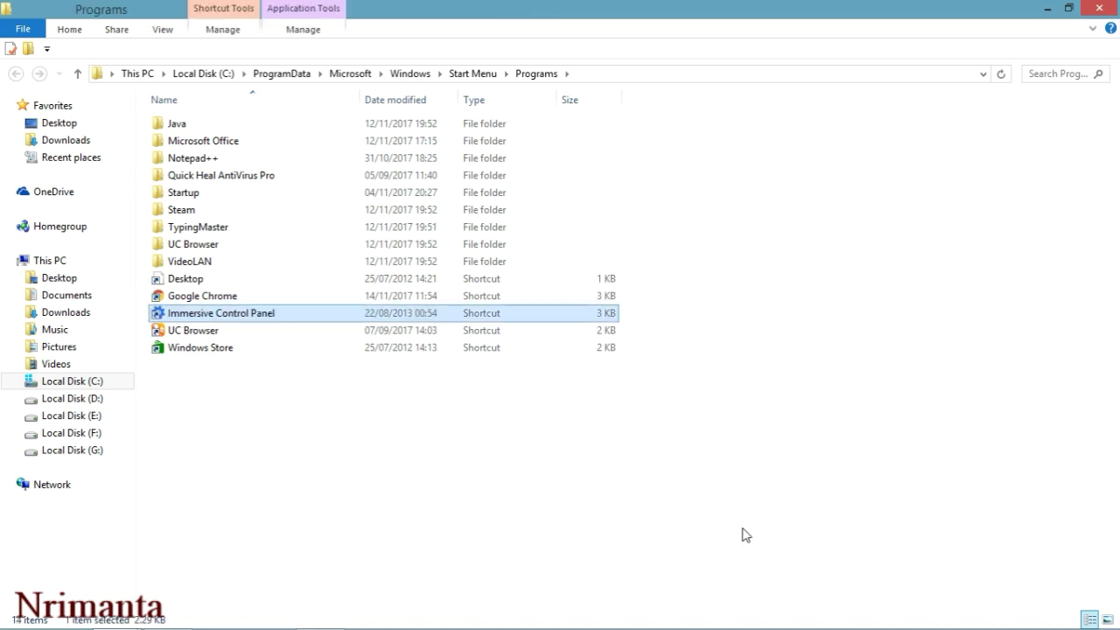
click(722, 508)
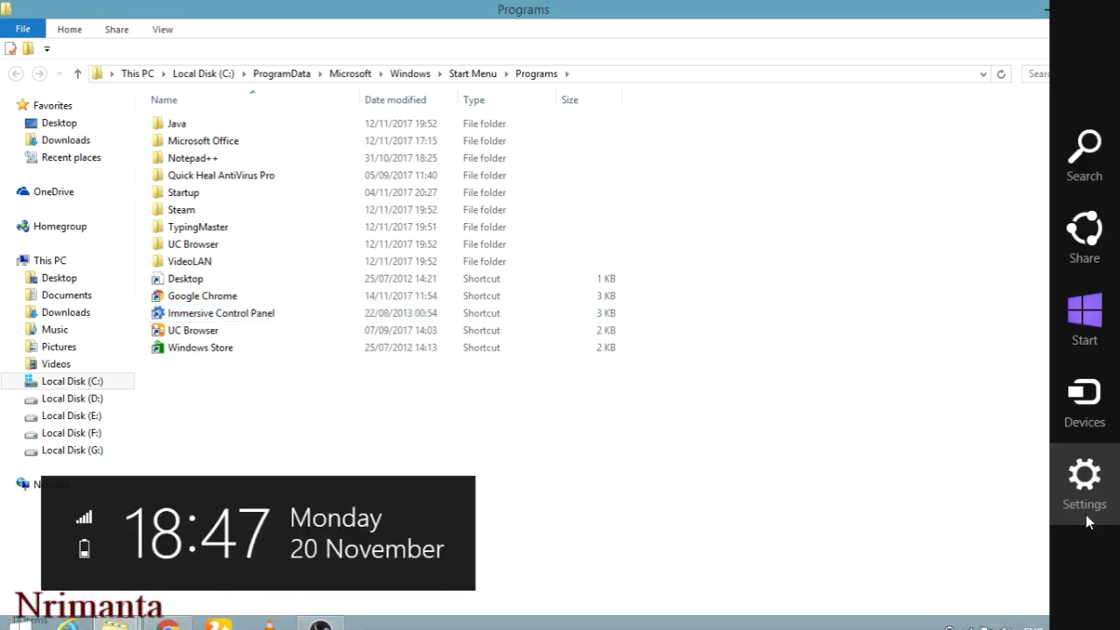
- Test Change PC settings from the Settings charm by viewing the Bluetooth and Typing pages under PC and devices, and close PC settings
click(1086, 515)
click(1038, 593)
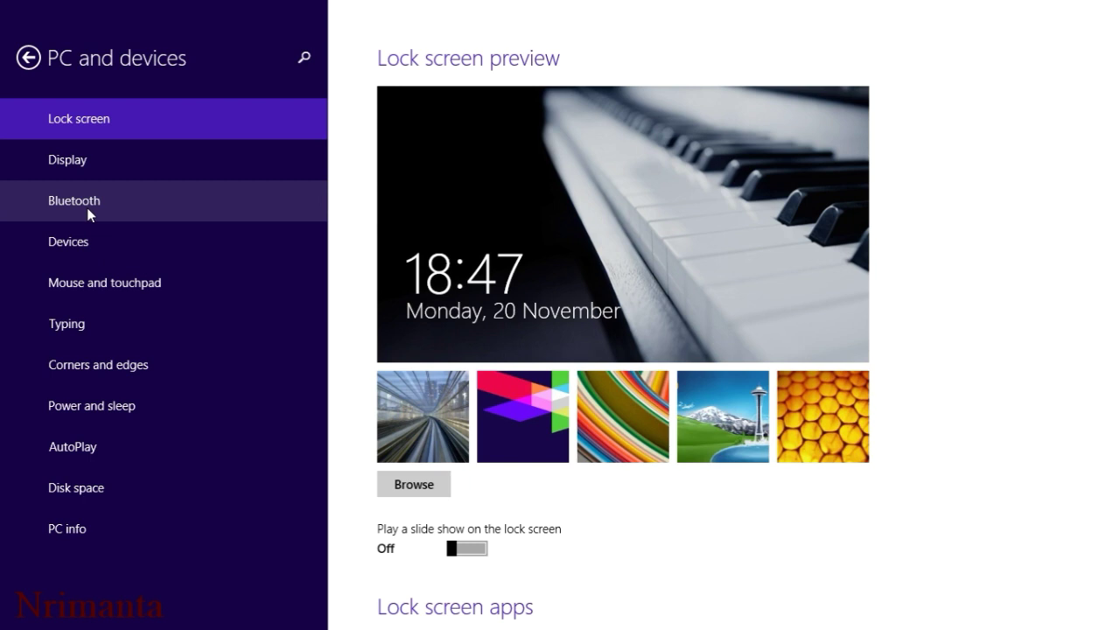
click(87, 209)
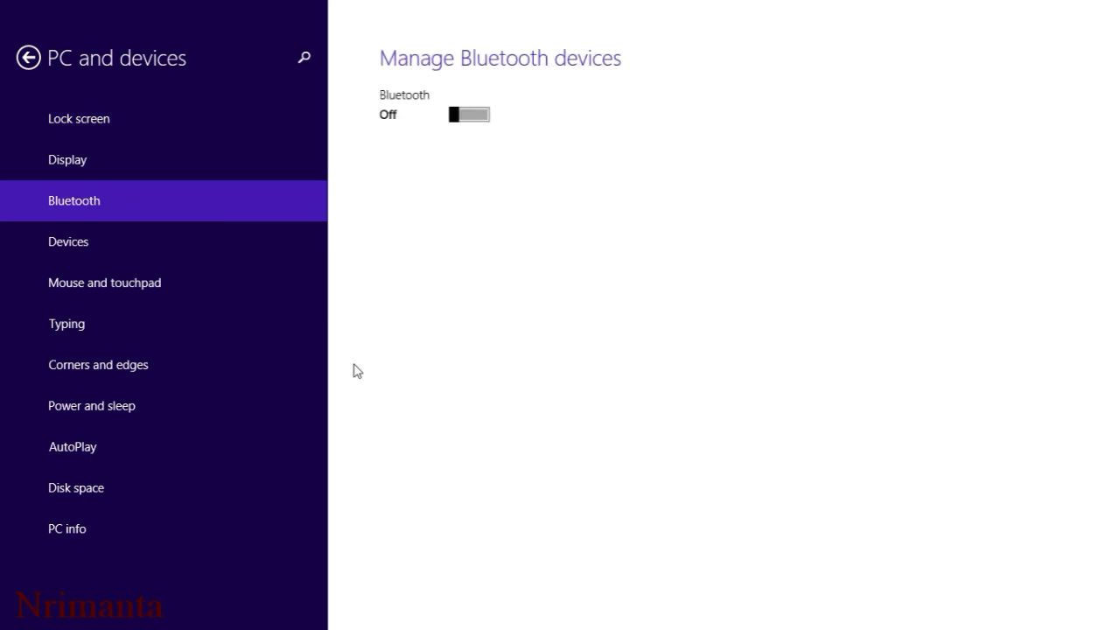
click(70, 324)
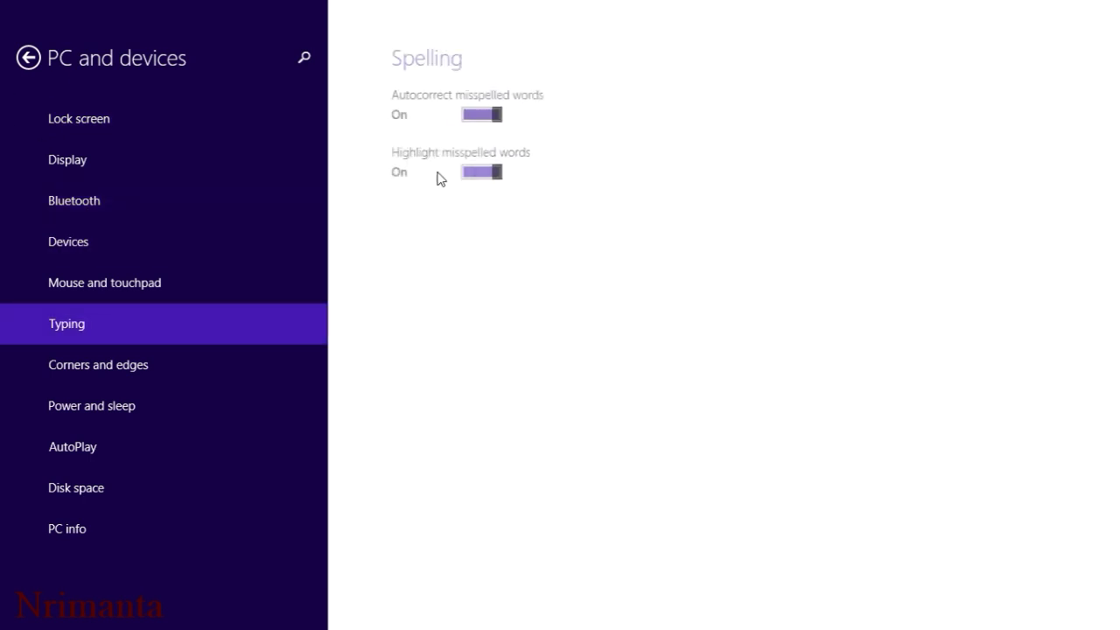
click(146, 227)
click(121, 201)
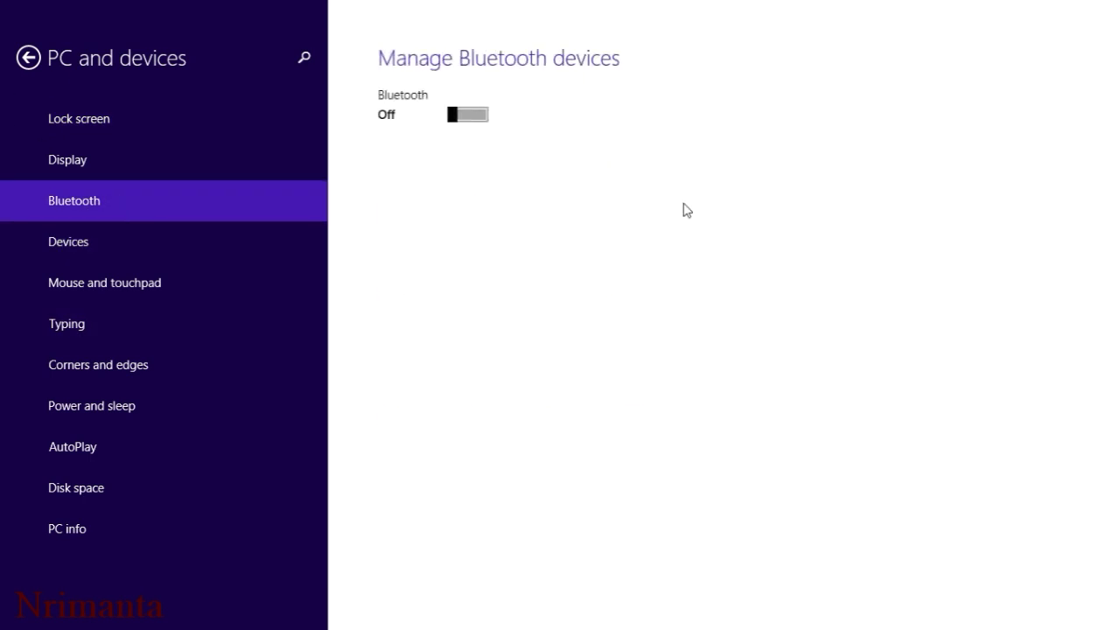
click(29, 58)
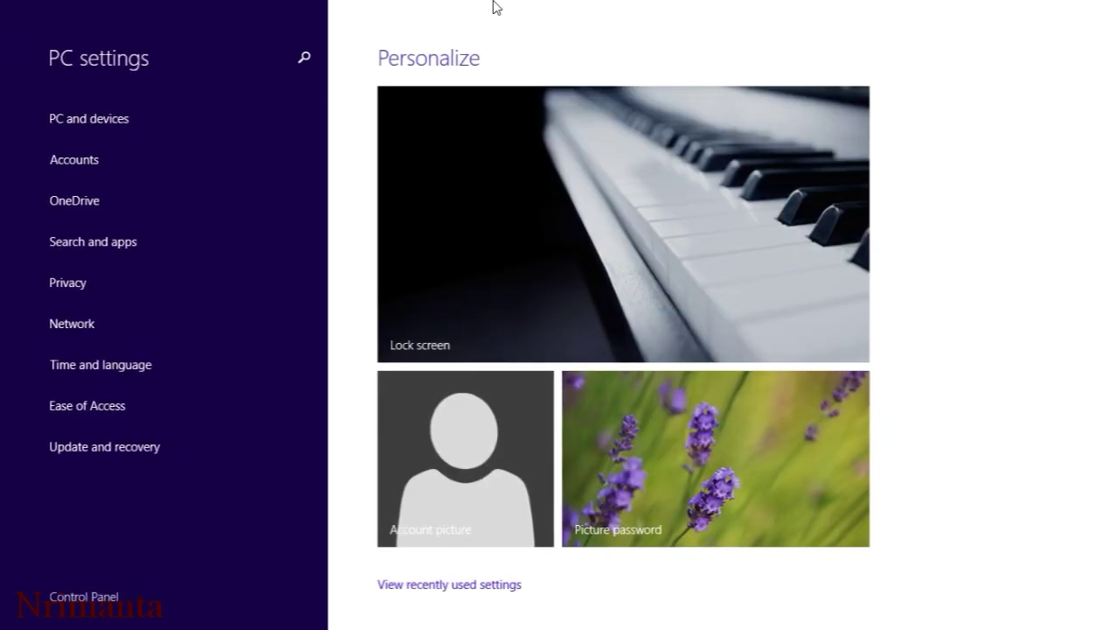
drag(493, 8, 488, 157)
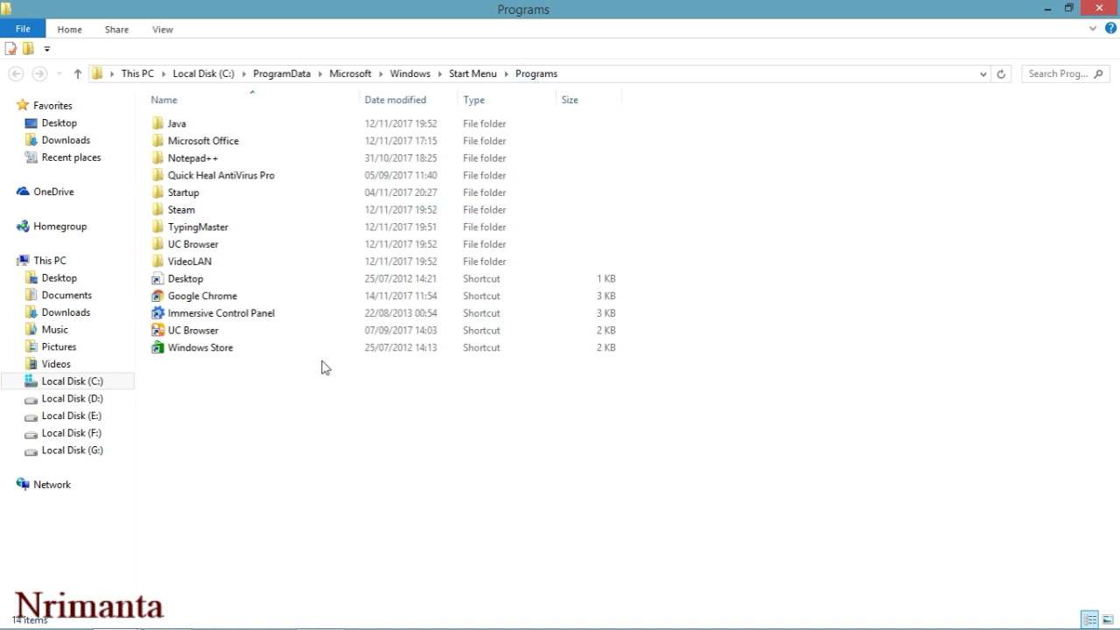
- Rename the Immersive Control Panel shortcut as PC Settings, accept the system file rename and refresh the Programs folder
double_click(301, 314)
key(shift+F10)
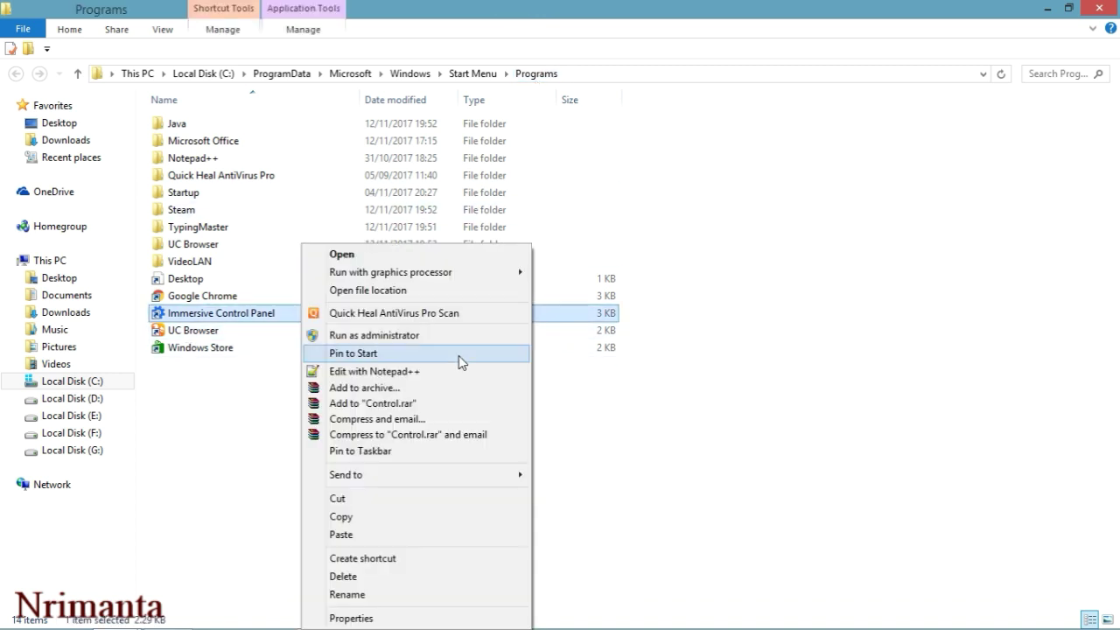
click(402, 594)
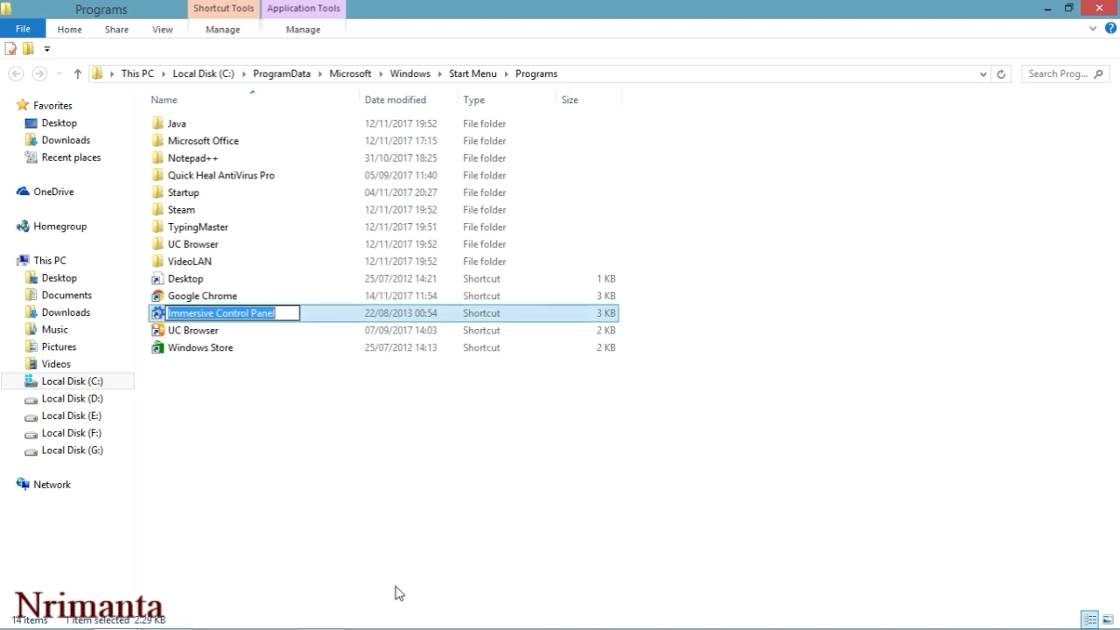
text(PC Settings)
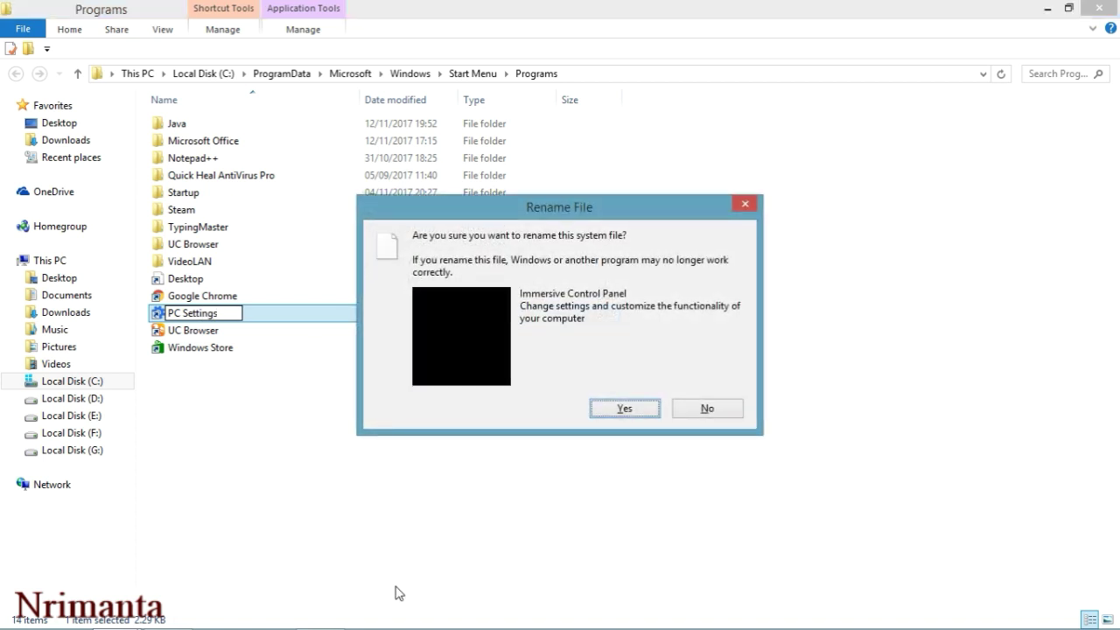
key(Return)
right_click(812, 210)
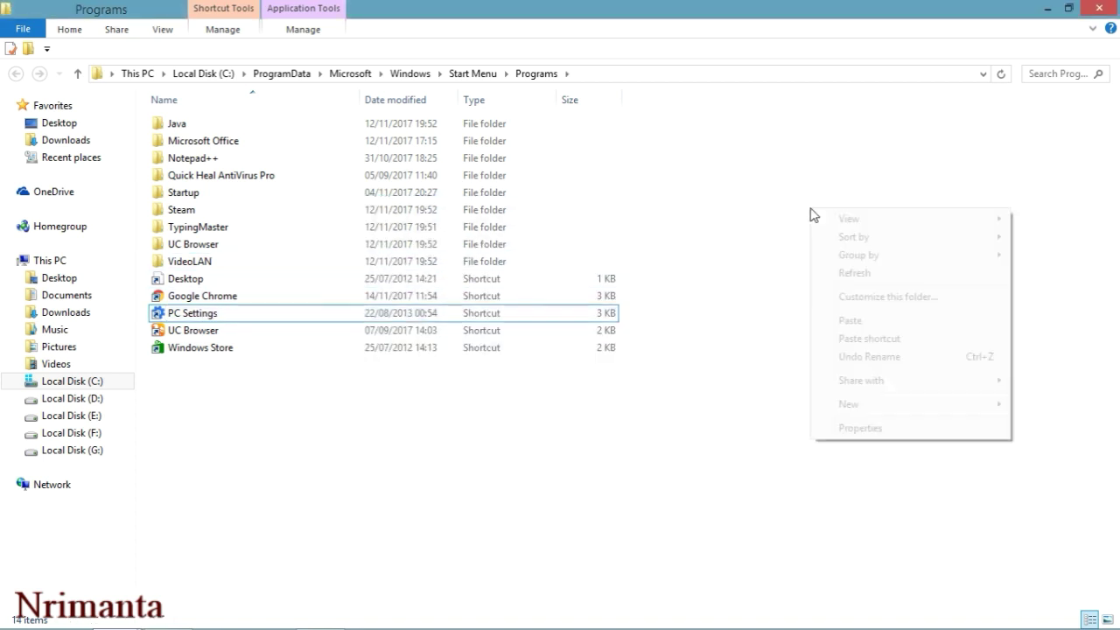
click(854, 272)
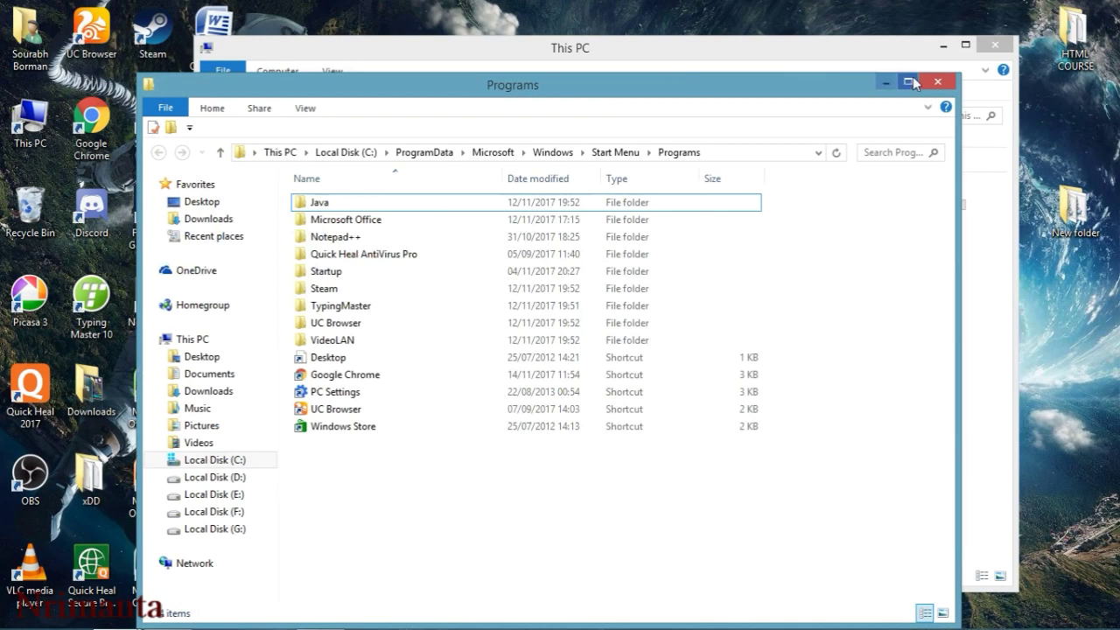
- Retest Change PC settings from the Settings charm and close both PC settings and the This PC window
mouse_move(1119, 490)
click(1083, 477)
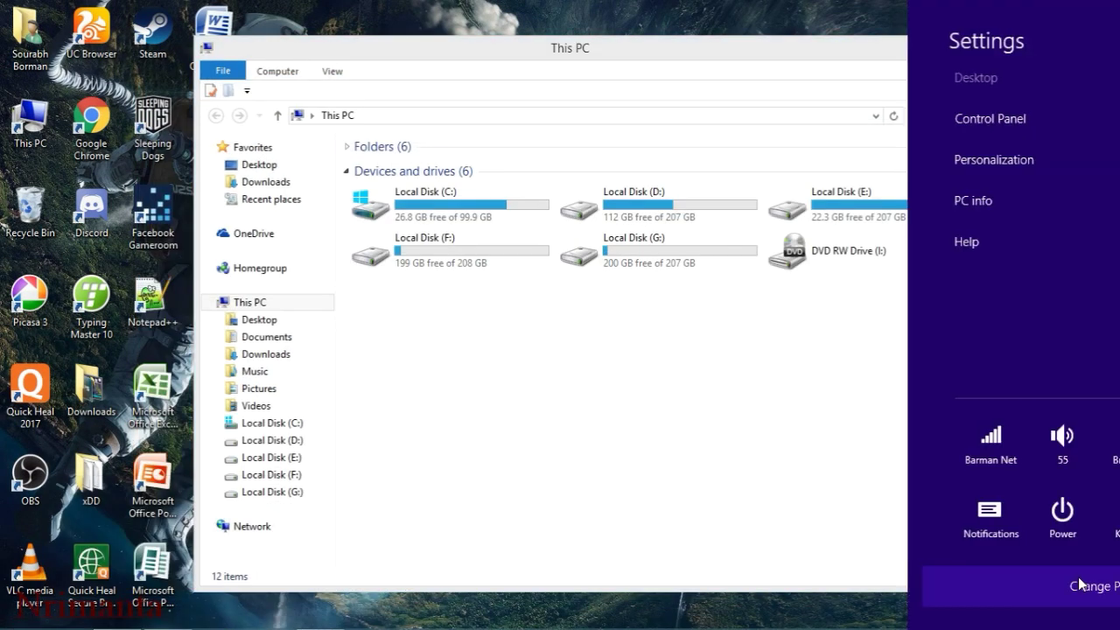
click(1077, 586)
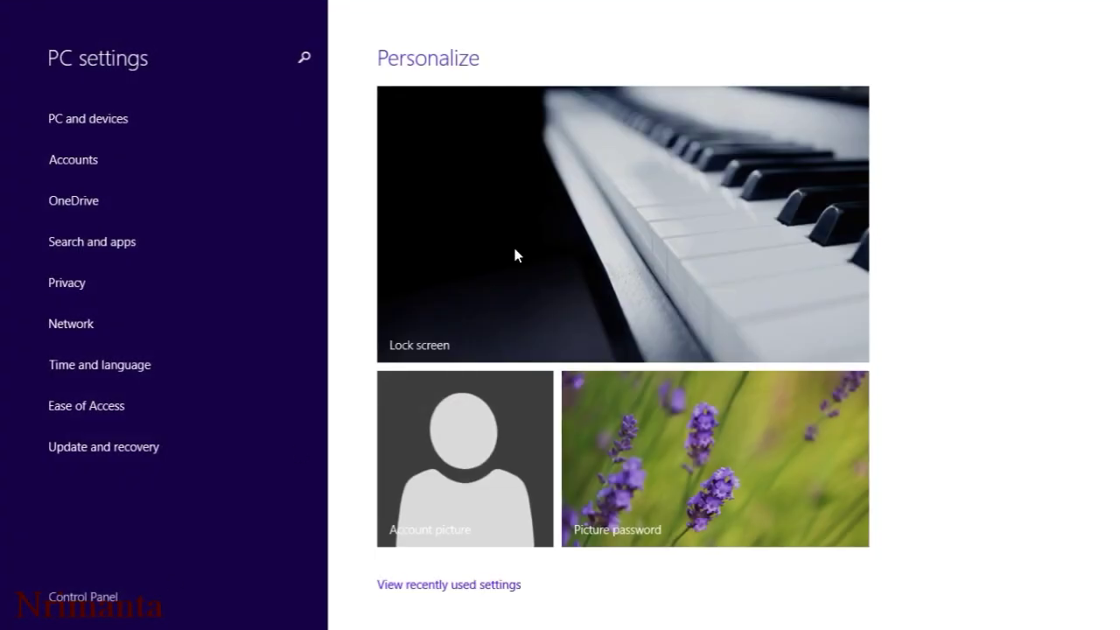
drag(677, 6, 583, 612)
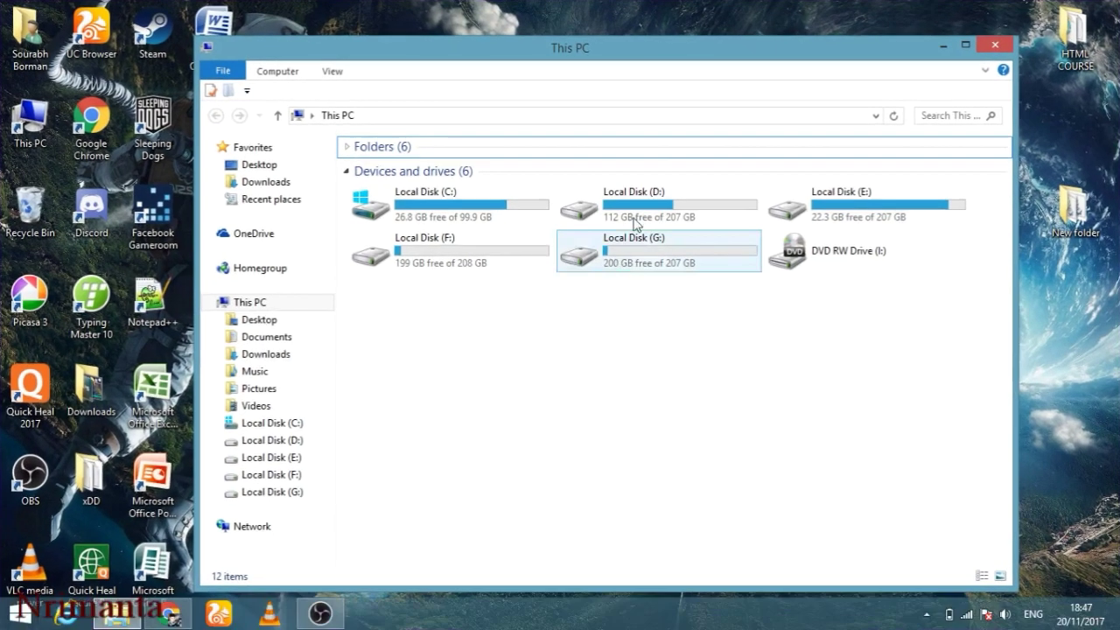
click(995, 45)
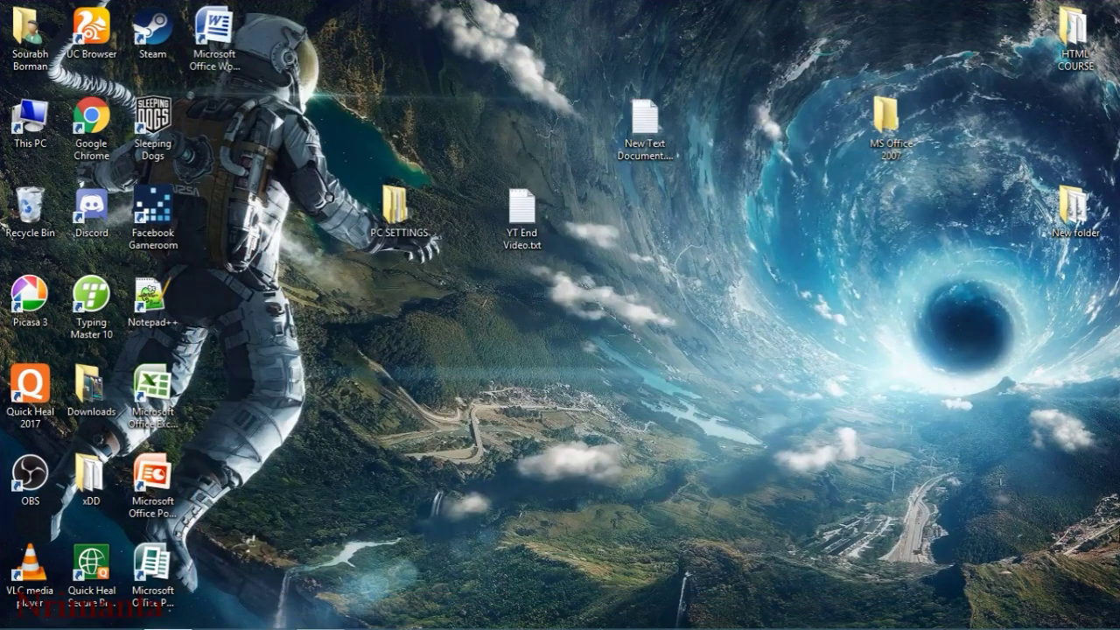
- Open Change PC settings from the desktop's Settings charm, minimize and restore the PC settings window, and return to the desktop
key(super+c)
click(1082, 470)
click(1007, 599)
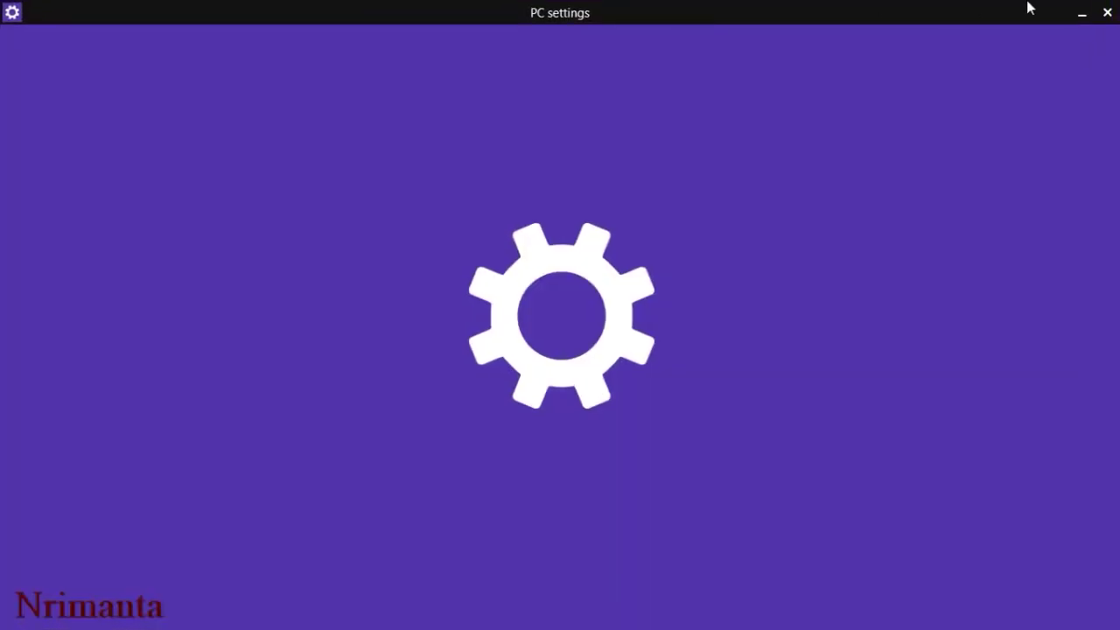
click(1082, 12)
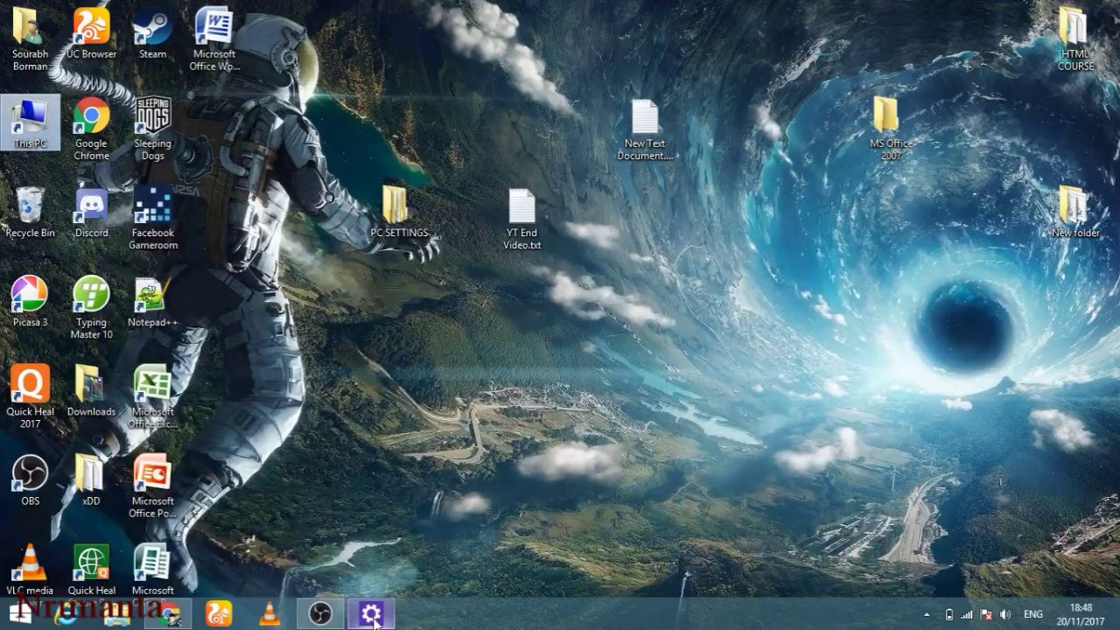
click(372, 616)
click(1083, 12)
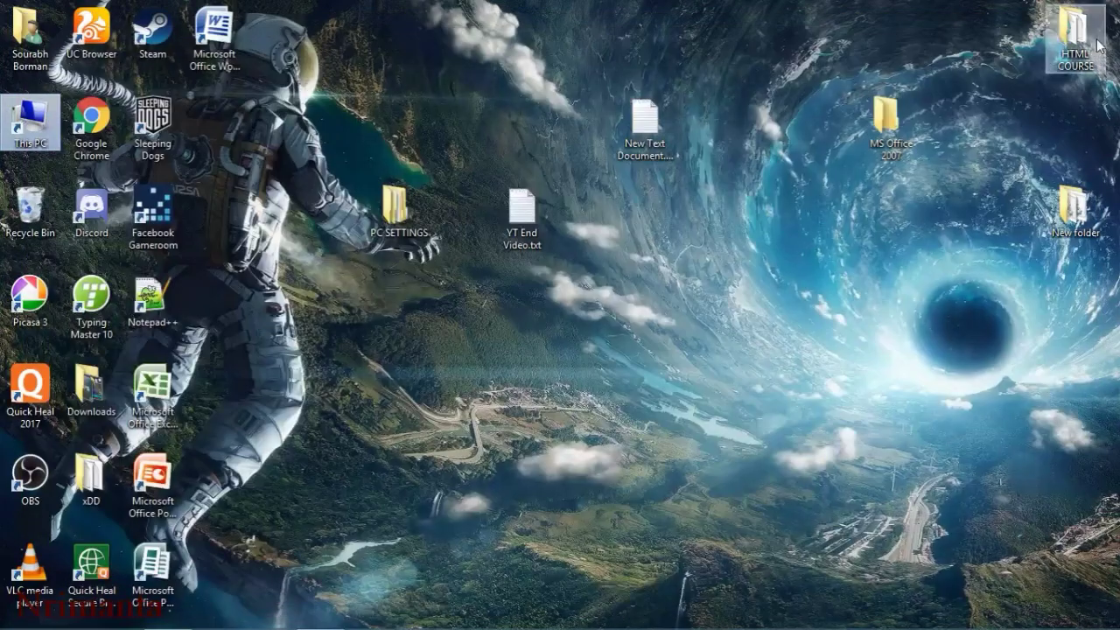
right_click(342, 355)
click(398, 400)
right_click(379, 306)
click(469, 356)
right_click(402, 311)
click(468, 355)
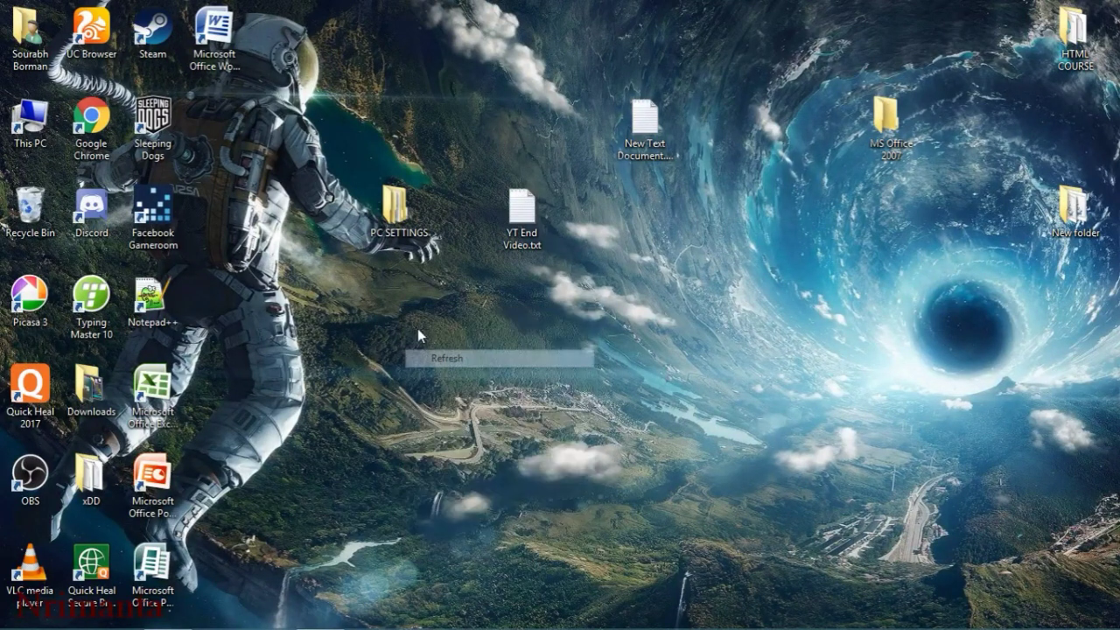
right_click(417, 329)
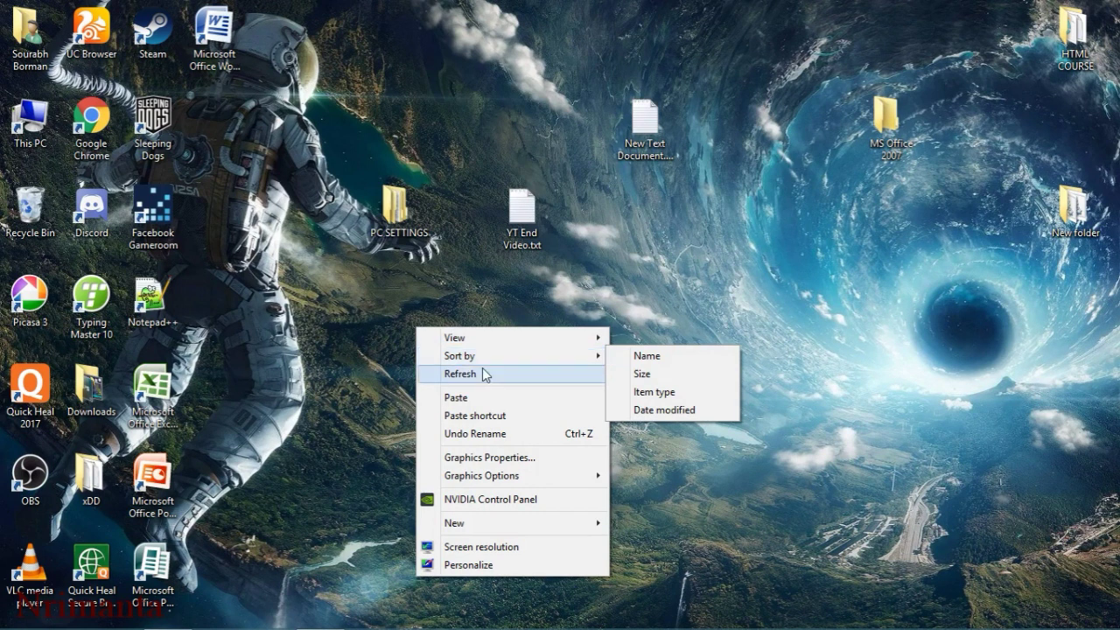
click(483, 371)
right_click(398, 316)
click(451, 359)
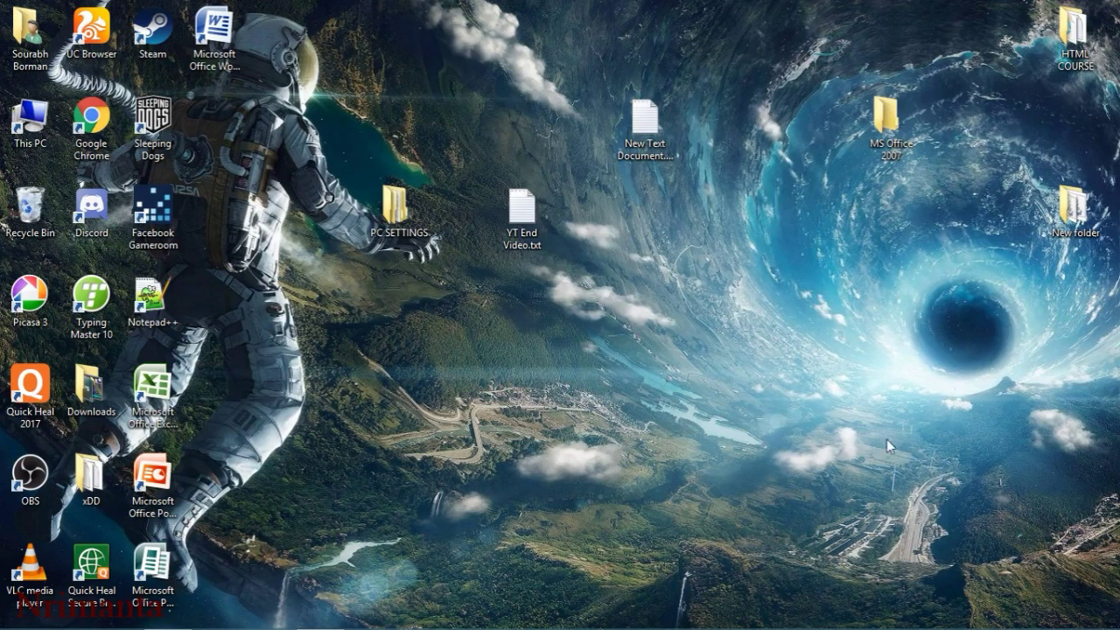
- Check Change PC settings once more from the Settings charm on the desktop
mouse_move(1113, 624)
click(1083, 473)
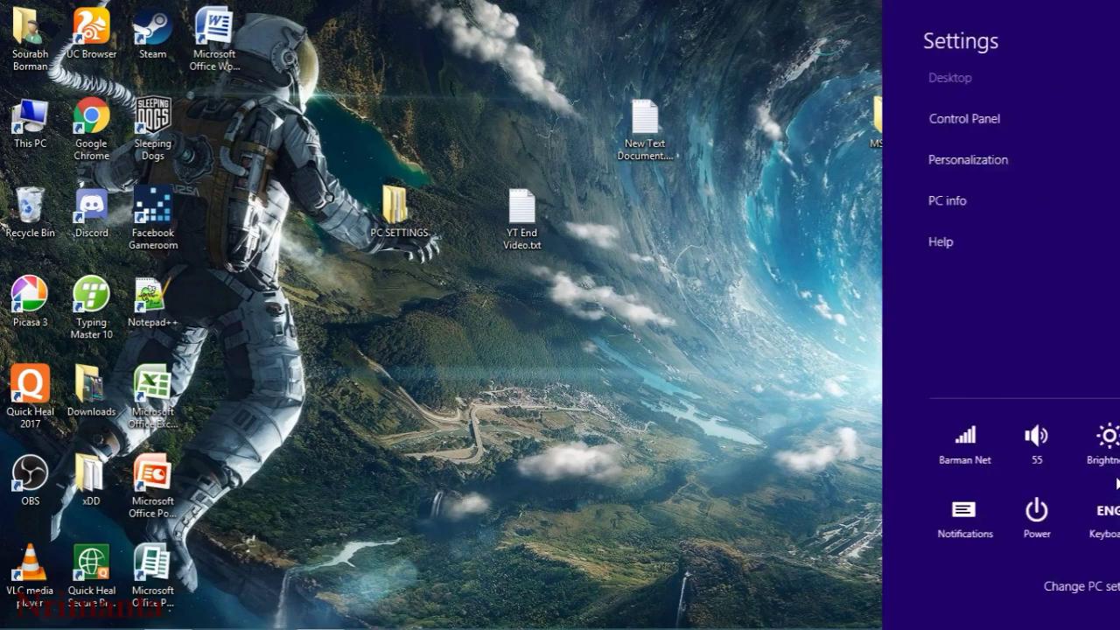
click(986, 611)
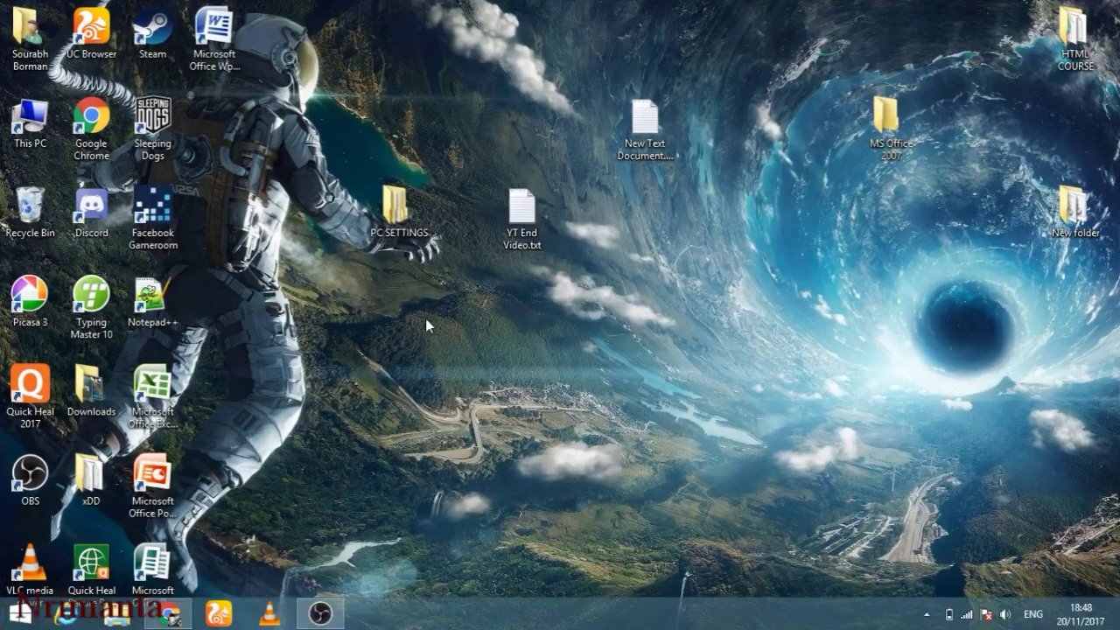
right_click(426, 318)
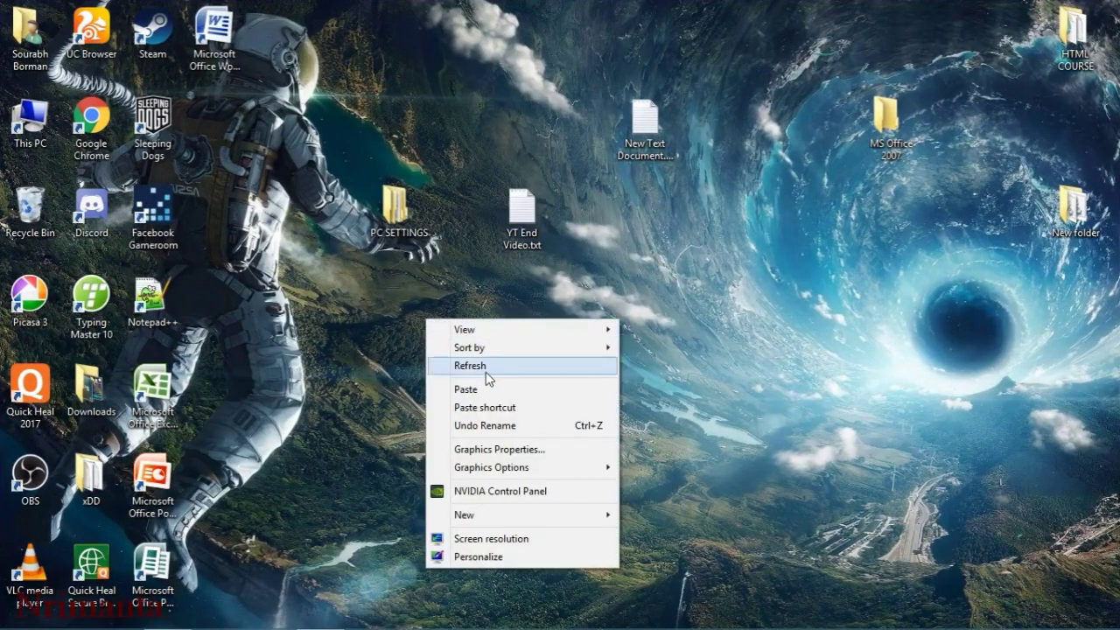
click(484, 366)
right_click(397, 301)
click(464, 338)
right_click(407, 285)
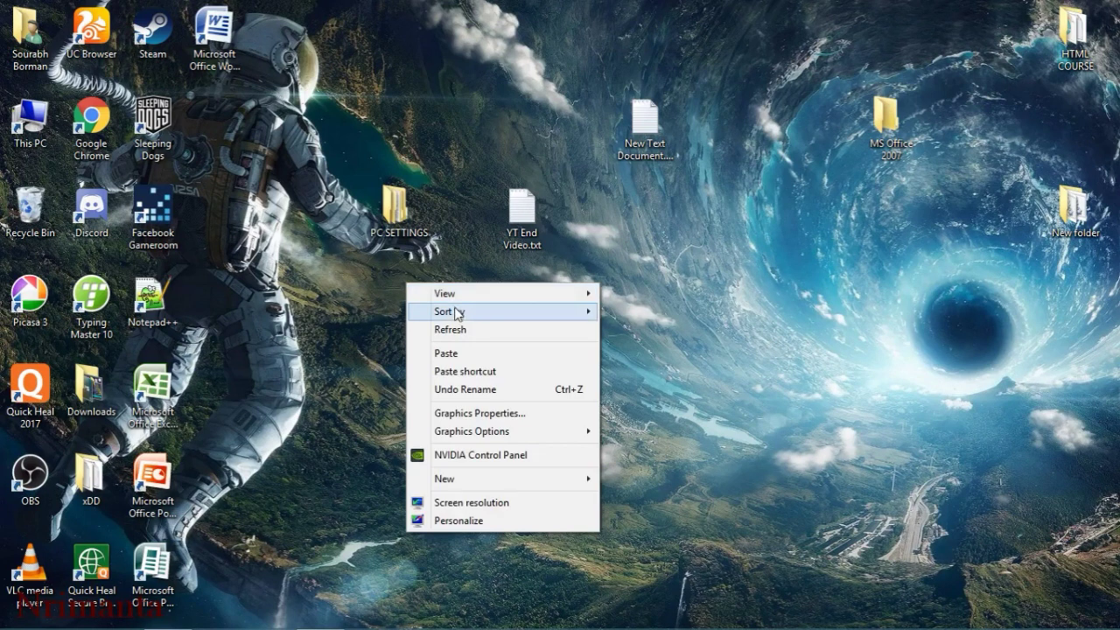
click(454, 329)
right_click(379, 287)
click(412, 334)
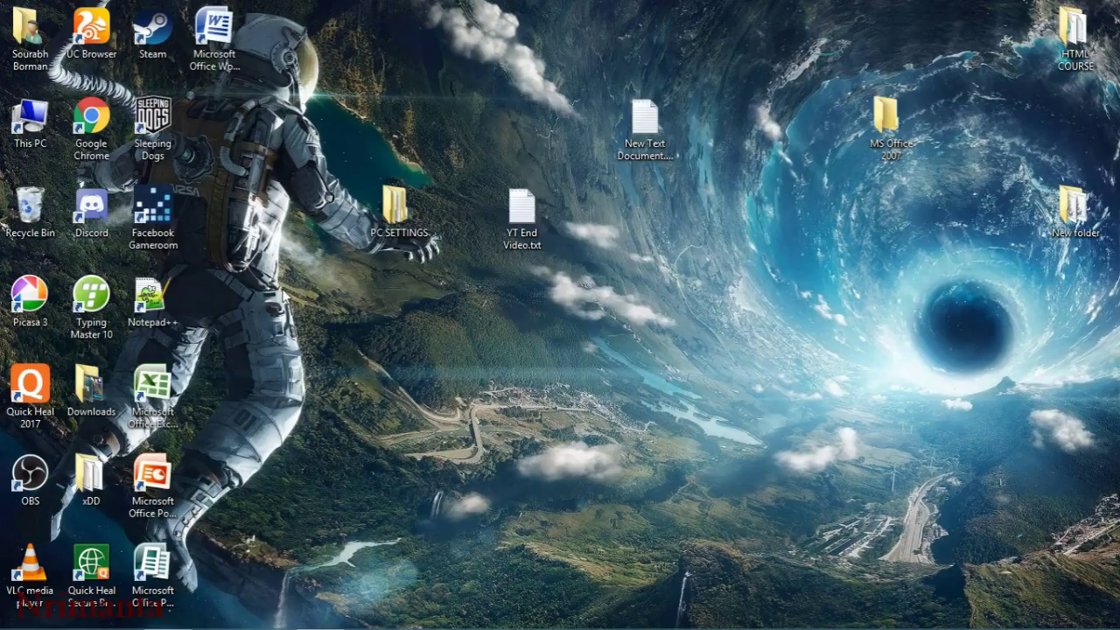